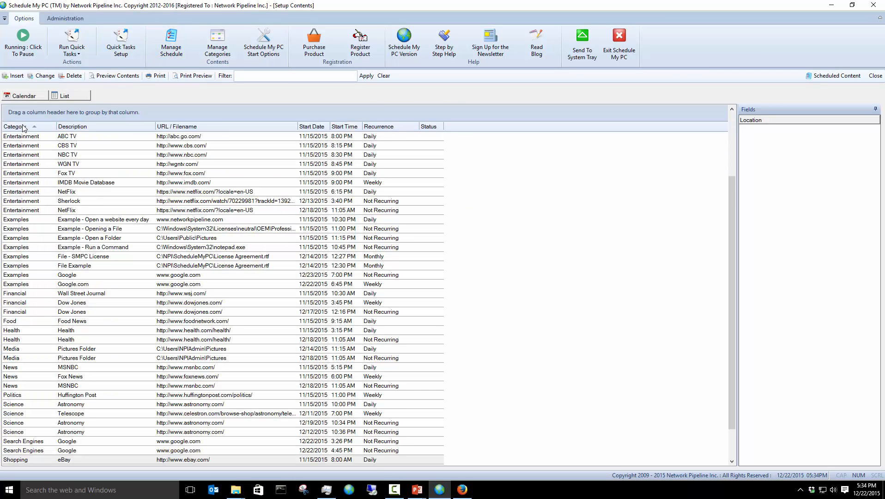
# Close the open schedule windows, then reopen the schedule manager and display its content as a calendar.
pyautogui.click(19, 97)
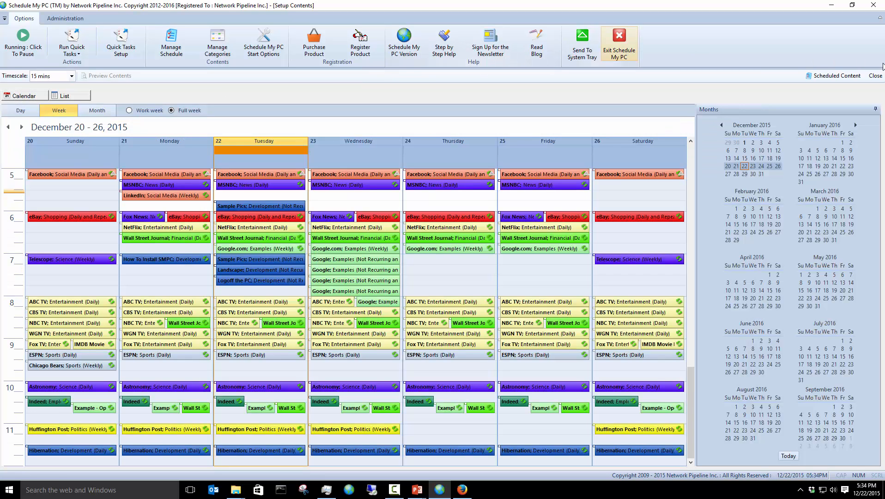
pyautogui.click(870, 79)
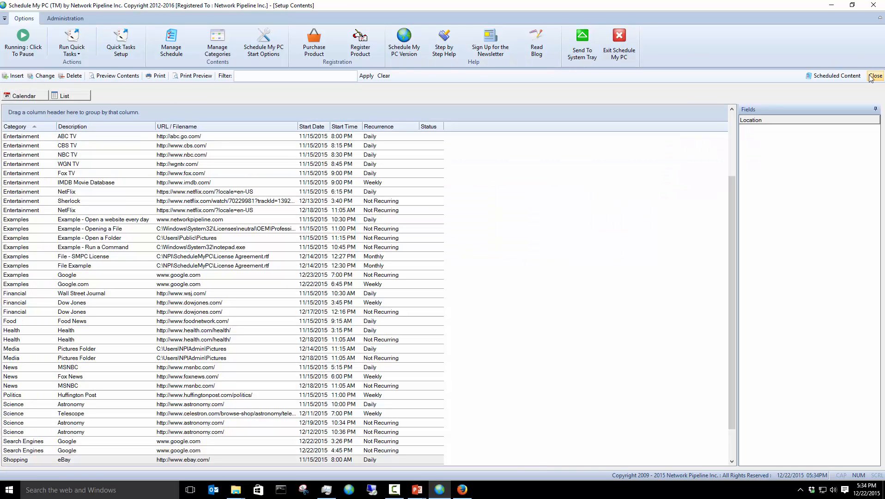
pyautogui.click(874, 75)
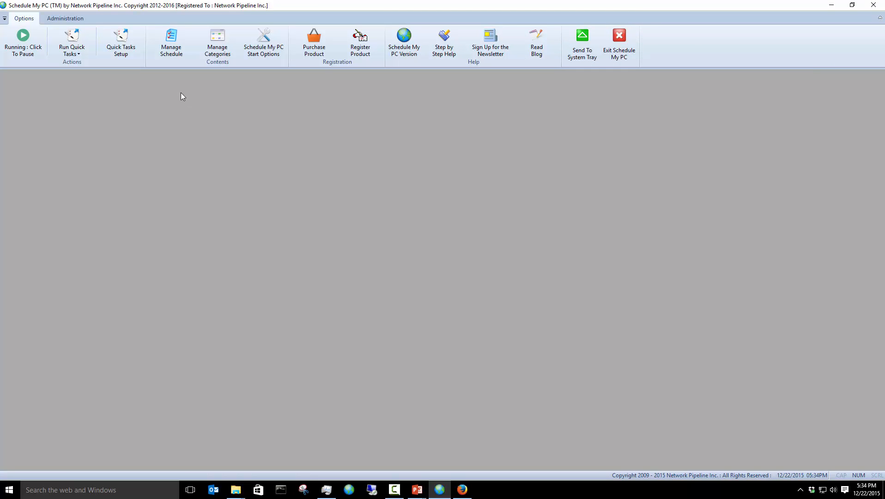
pyautogui.click(158, 41)
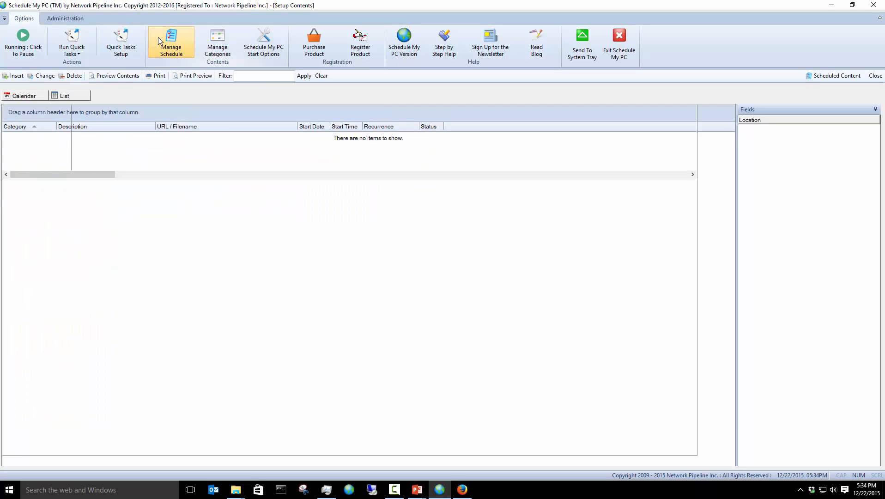
pyautogui.click(25, 96)
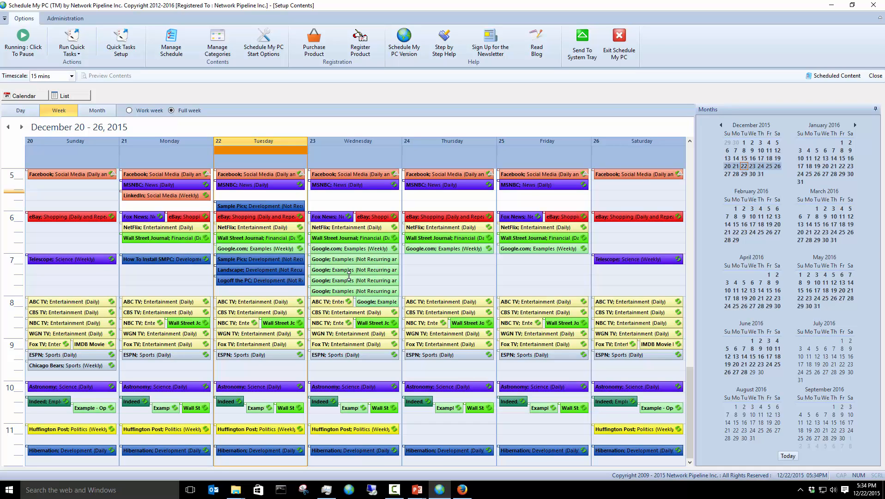
# Set all occurrences of Tuesday's WGN TV content to Disabled and Hide, check the daily recurrence settings, and save.
pyautogui.doubleClick(239, 338)
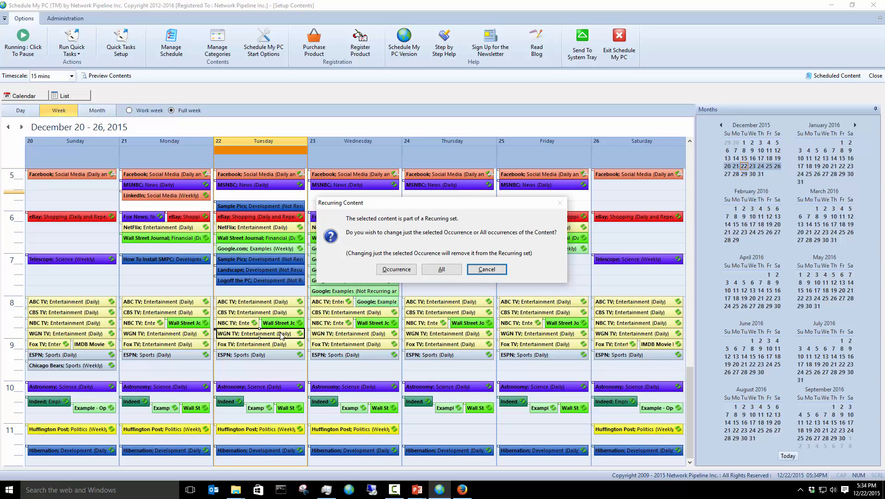
pyautogui.click(442, 271)
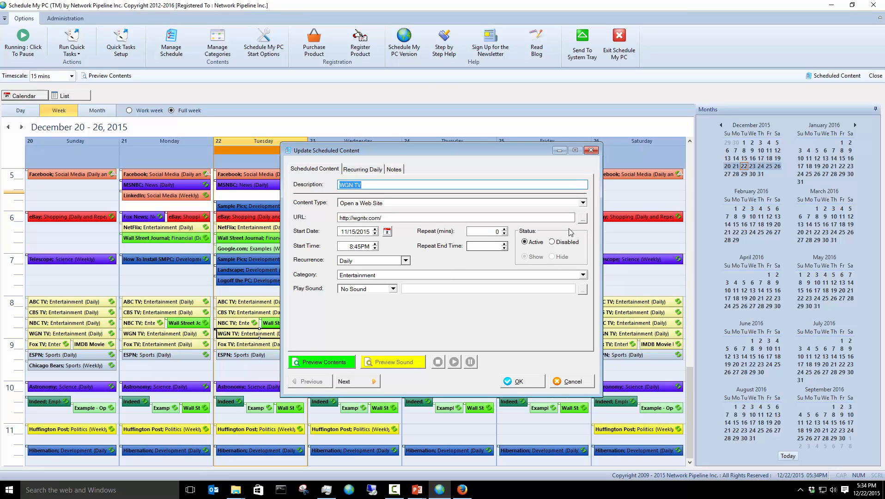
pyautogui.click(552, 242)
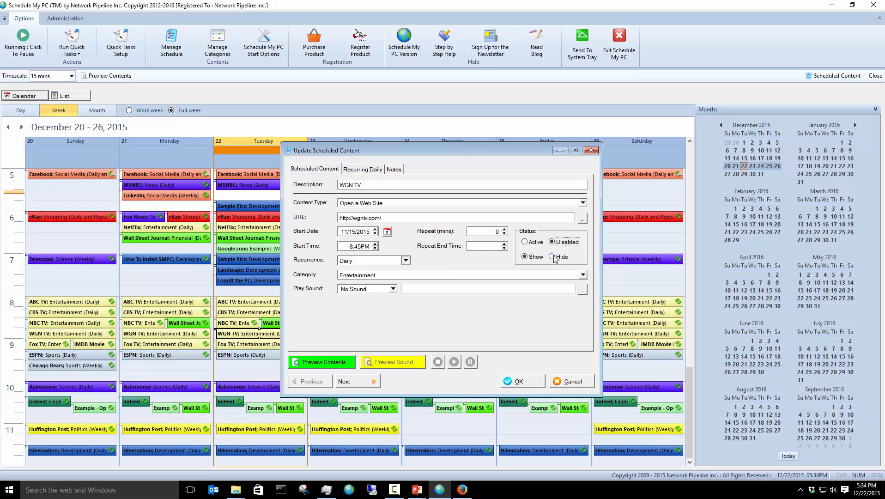
pyautogui.click(552, 256)
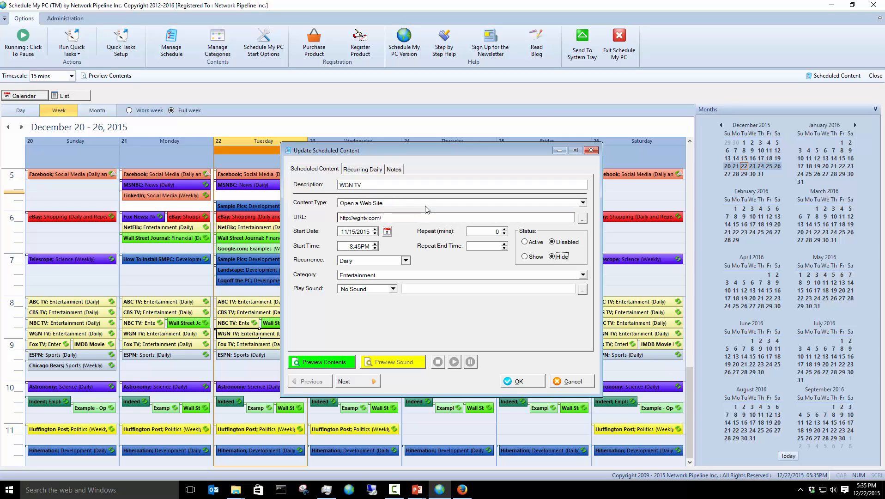
pyautogui.click(367, 171)
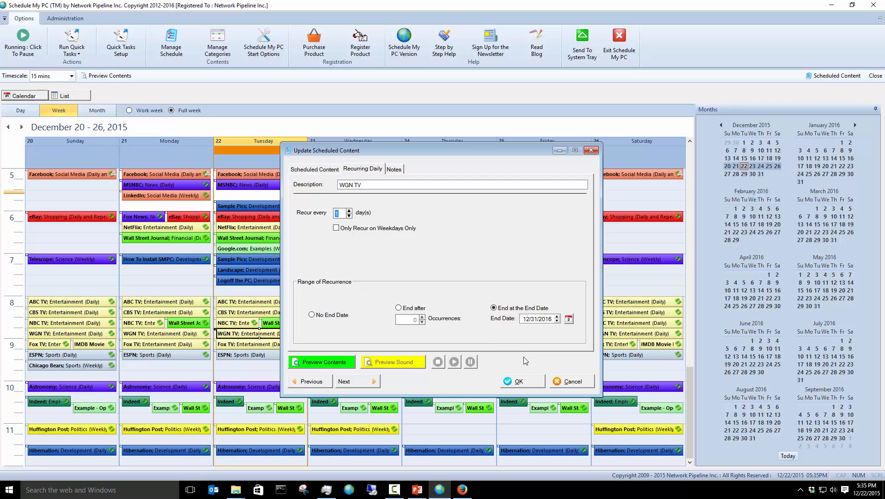
pyautogui.click(524, 381)
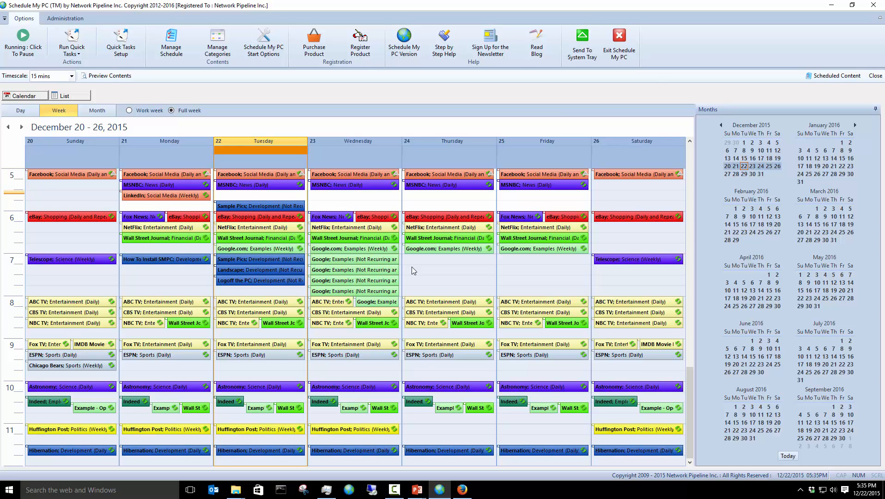
# Show the schedule as a list and change the WGN TV entry's category to Examples.
pyautogui.click(66, 95)
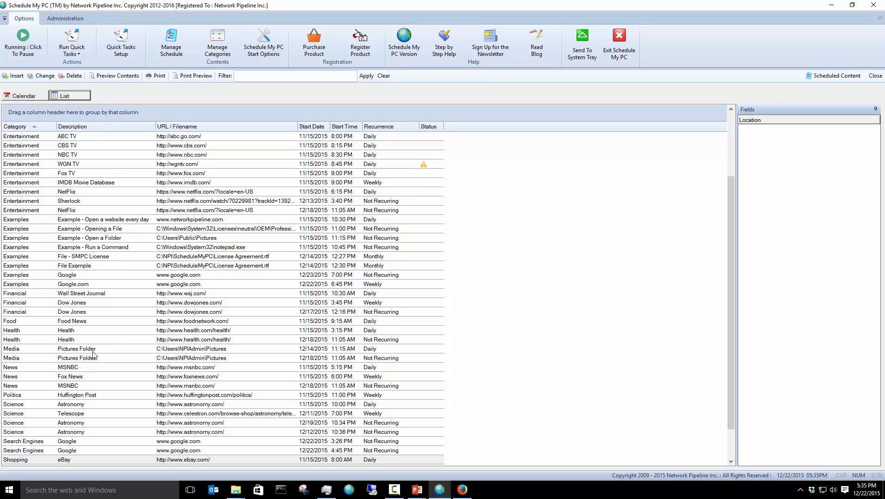
pyautogui.doubleClick(78, 168)
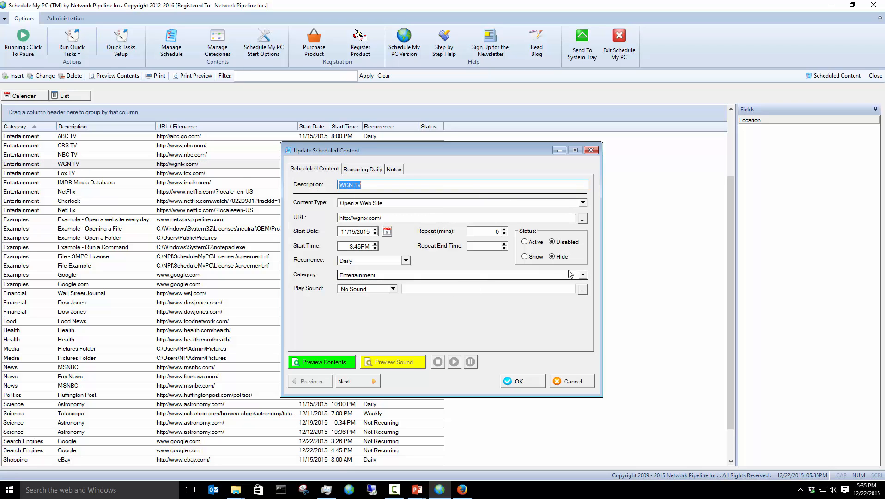
pyautogui.click(582, 276)
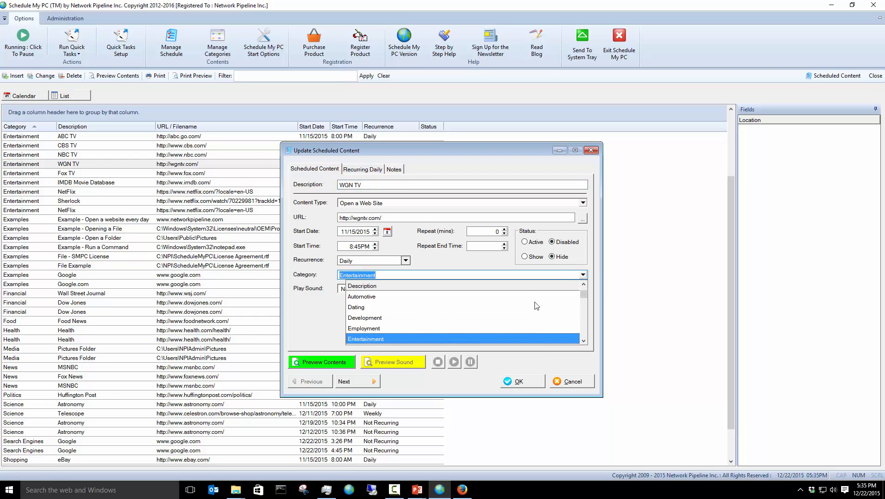
pyautogui.click(583, 340)
pyautogui.click(583, 340)
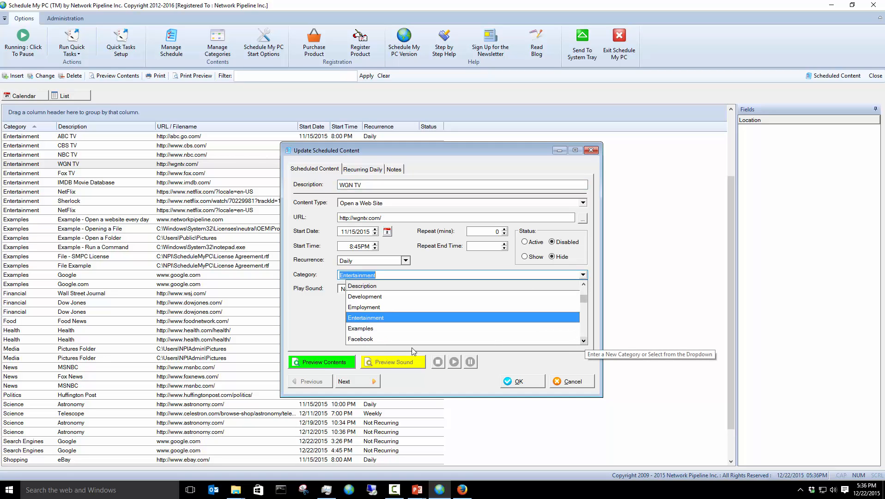
pyautogui.click(362, 330)
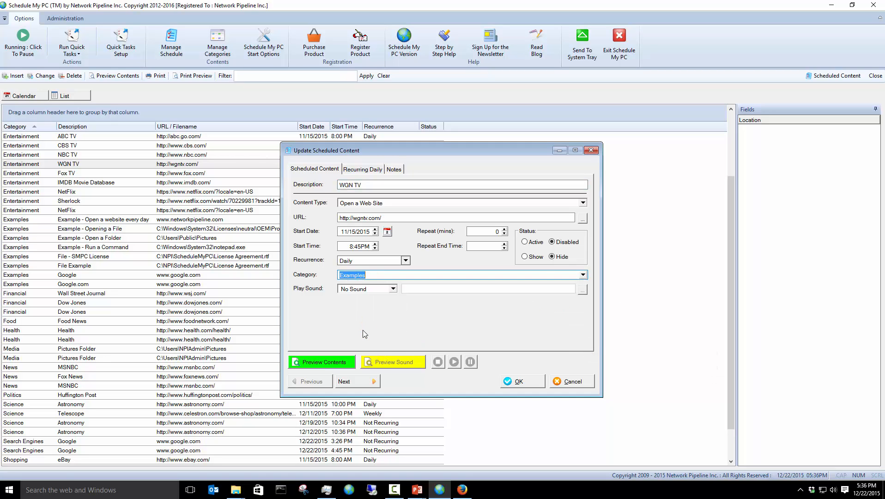
pyautogui.click(511, 385)
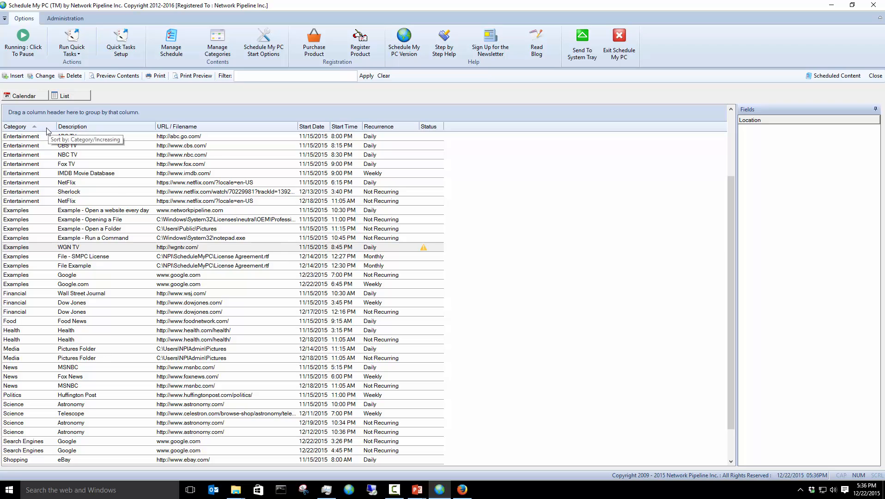
# Group the schedule list by Category and bring up the available actions for the Wall Street Journal entry.
pyautogui.moveTo(47, 131); pyautogui.dragTo(35, 114)
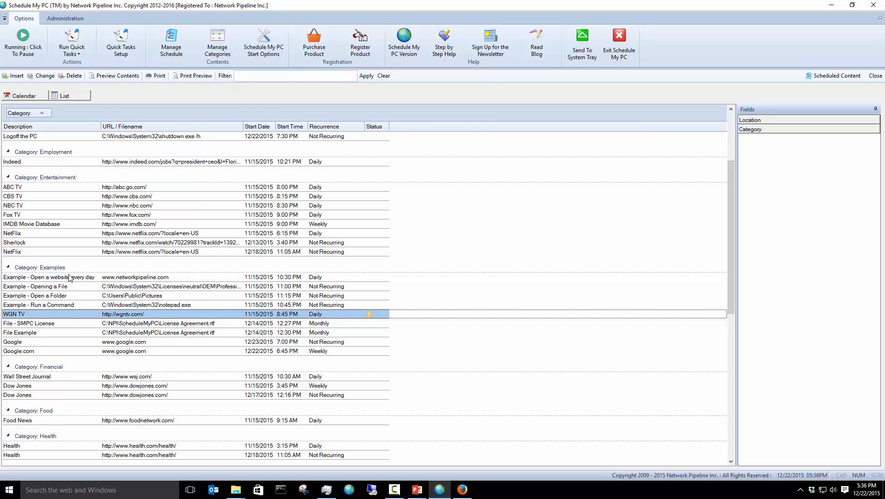
pyautogui.click(47, 378)
pyautogui.rightClick(46, 378)
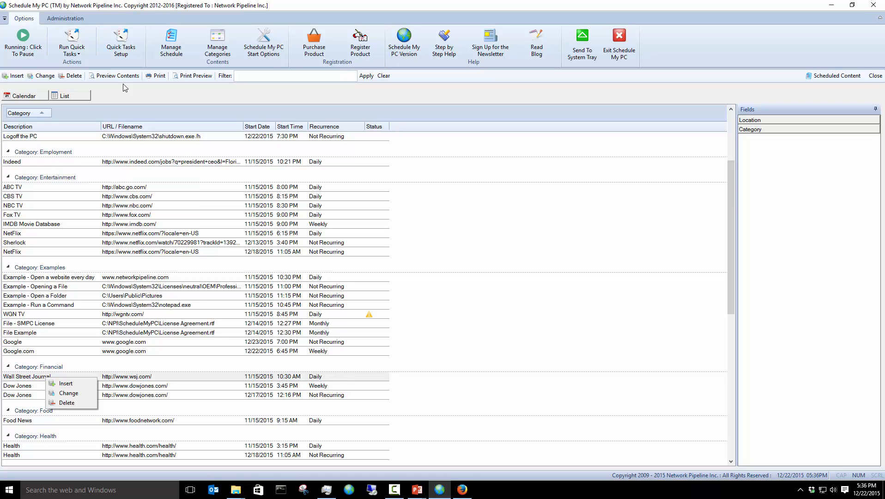
# Remove the Category grouping and examine the print preview of the ungrouped schedule list.
pyautogui.moveTo(25, 113); pyautogui.dragTo(10, 128)
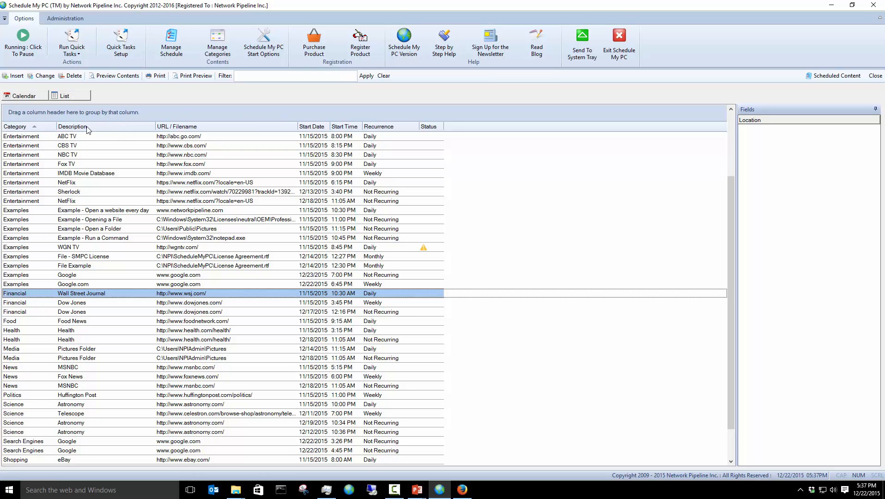
pyautogui.click(195, 77)
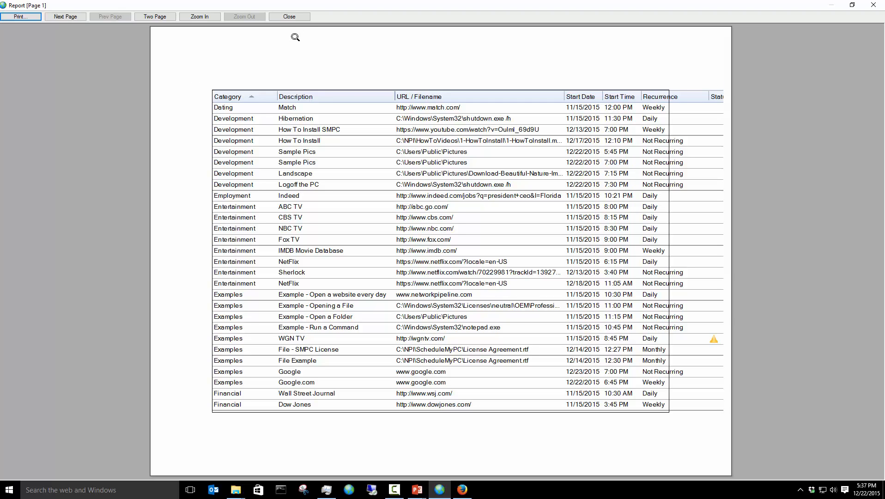
pyautogui.click(289, 16)
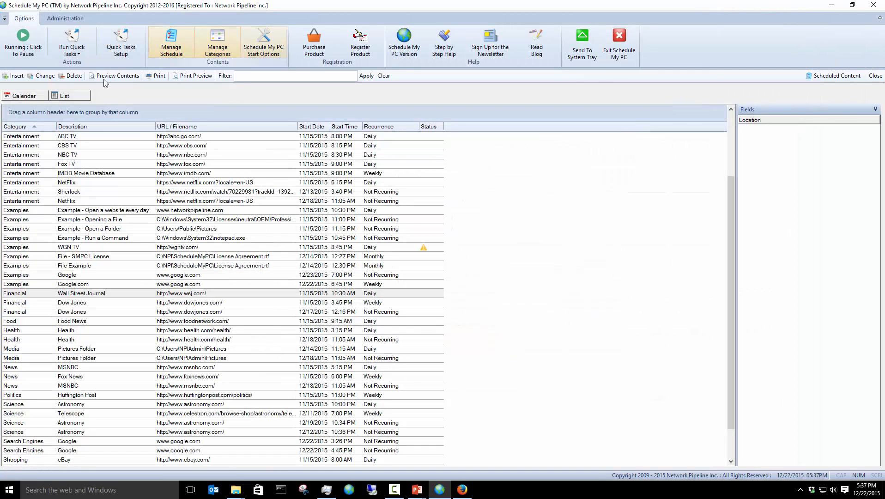
# Group the schedule list by Category again and narrow the Description column slightly.
pyautogui.moveTo(25, 128); pyautogui.dragTo(26, 116)
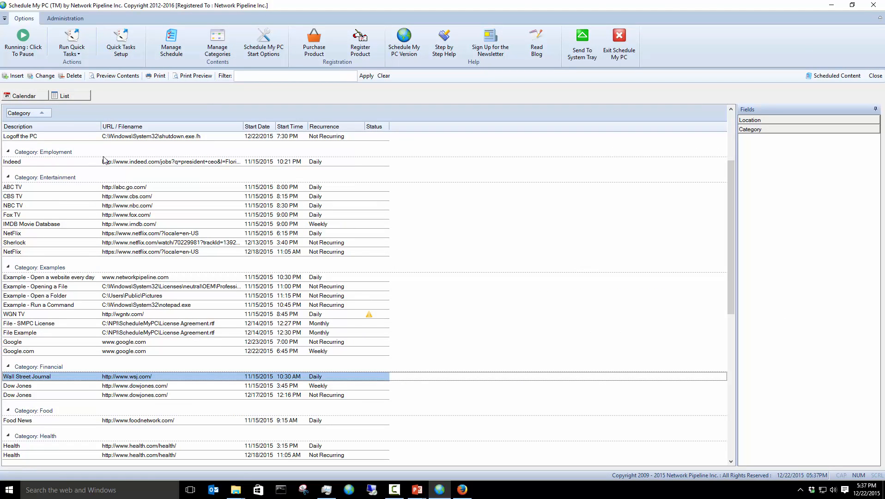
pyautogui.moveTo(102, 130); pyautogui.dragTo(91, 131)
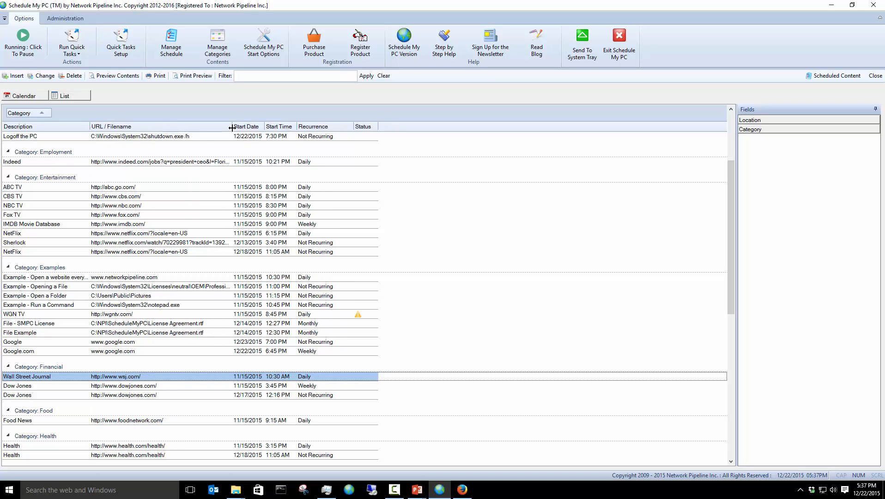
# Preview the Wall Street Journal entry's website in the browser and close the browser window.
pyautogui.click(120, 76)
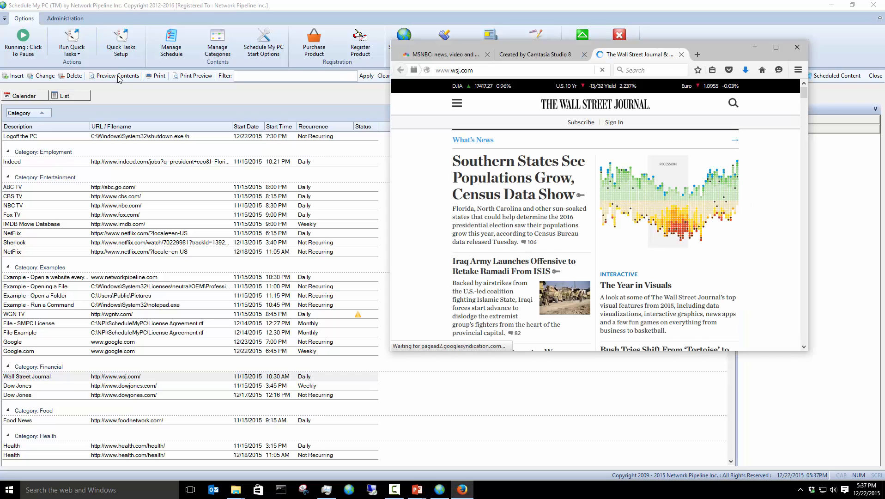
pyautogui.click(118, 77)
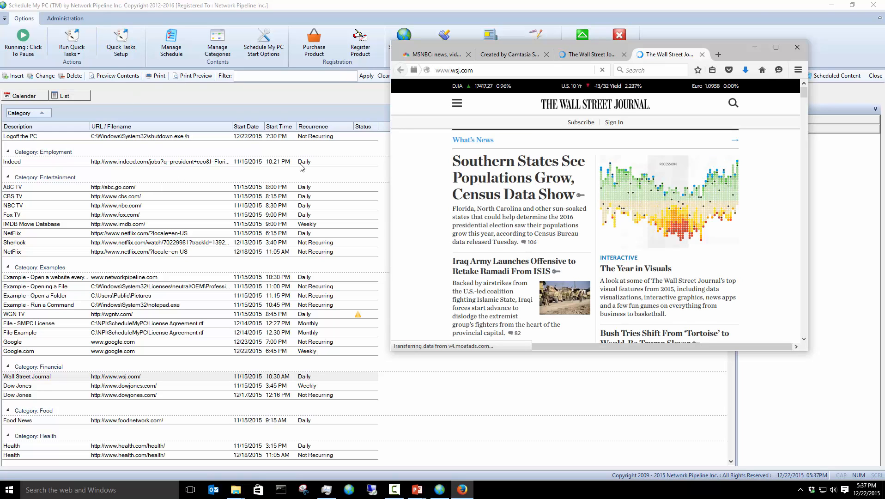
pyautogui.click(797, 47)
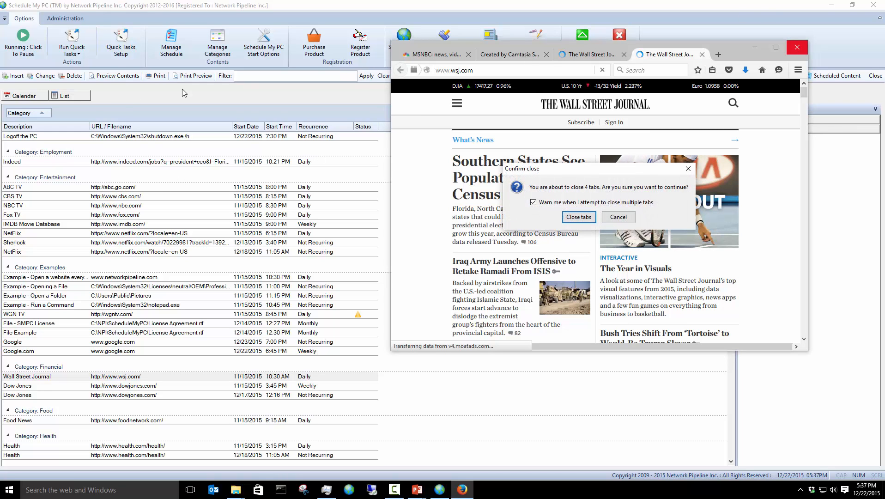
# Examine the first two pages of the category-grouped list in print preview, then return to the list.
pyautogui.click(194, 76)
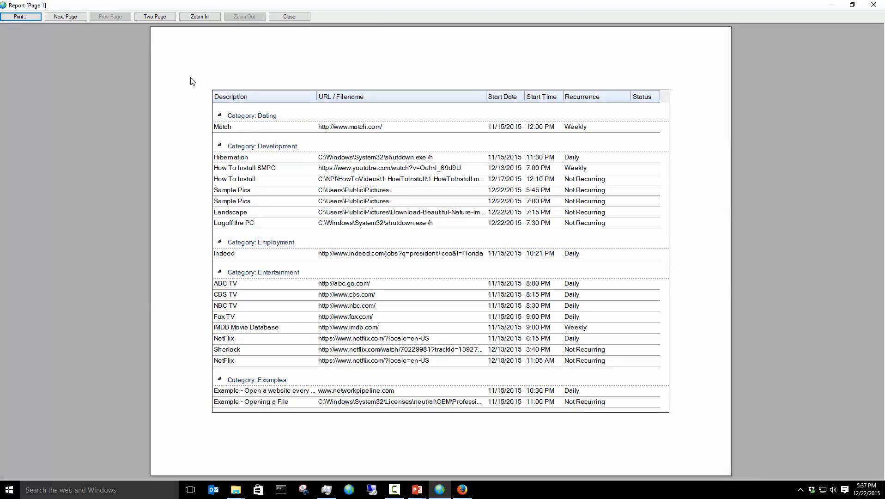
pyautogui.click(62, 17)
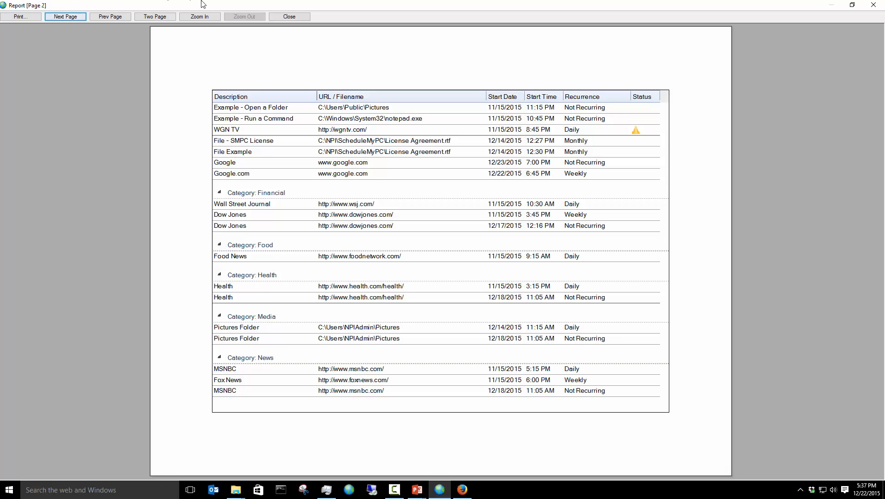
pyautogui.click(290, 17)
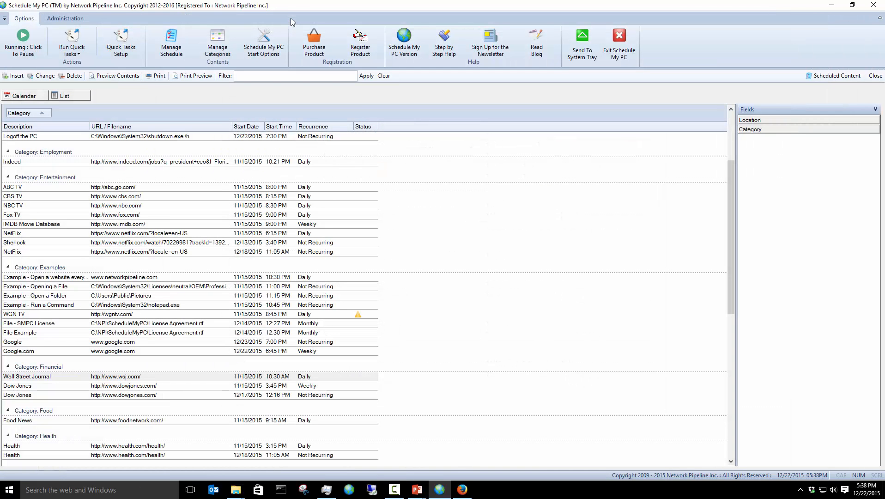
# Replace the Category grouping of the schedule list with grouping by Start Date and Start Time.
pyautogui.moveTo(27, 113)
pyautogui.mouseDown()
pyautogui.moveTo(10, 130)
pyautogui.moveTo(20, 129)
pyautogui.mouseUp()
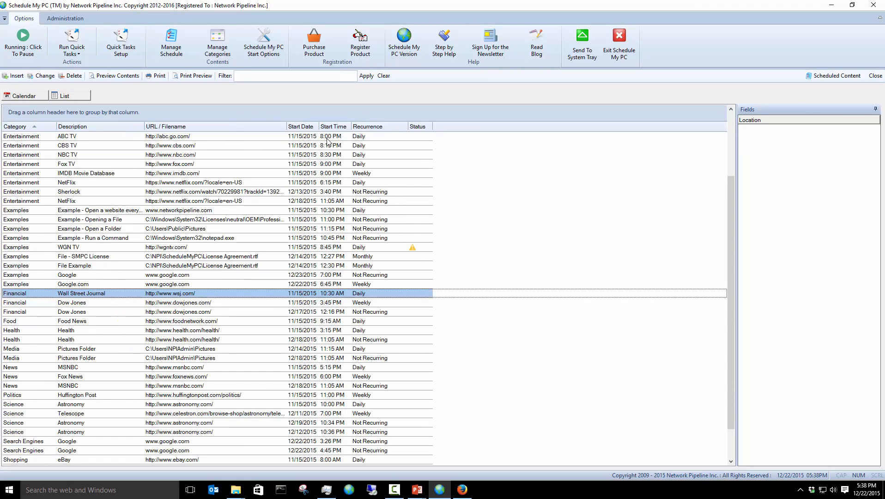
pyautogui.moveTo(308, 127); pyautogui.dragTo(16, 116)
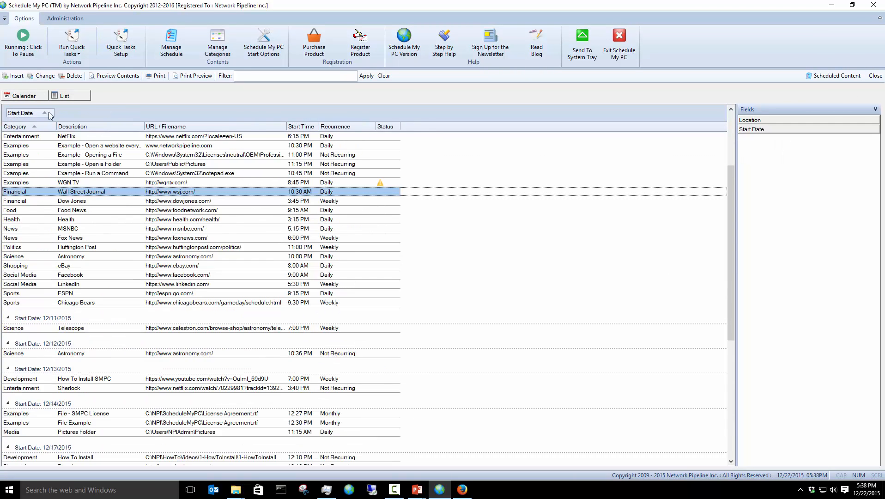
pyautogui.moveTo(295, 132); pyautogui.dragTo(73, 120)
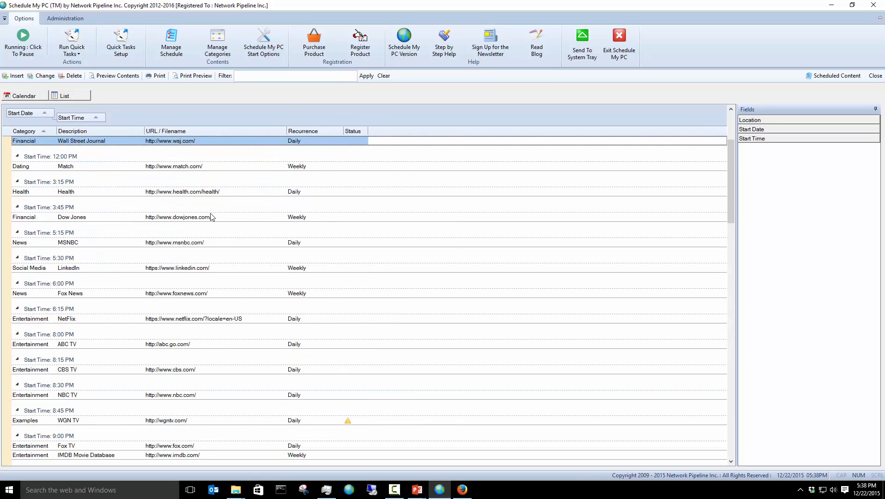
# Check the print preview of the list grouped by Start Date and Start Time, then close it.
pyautogui.click(194, 75)
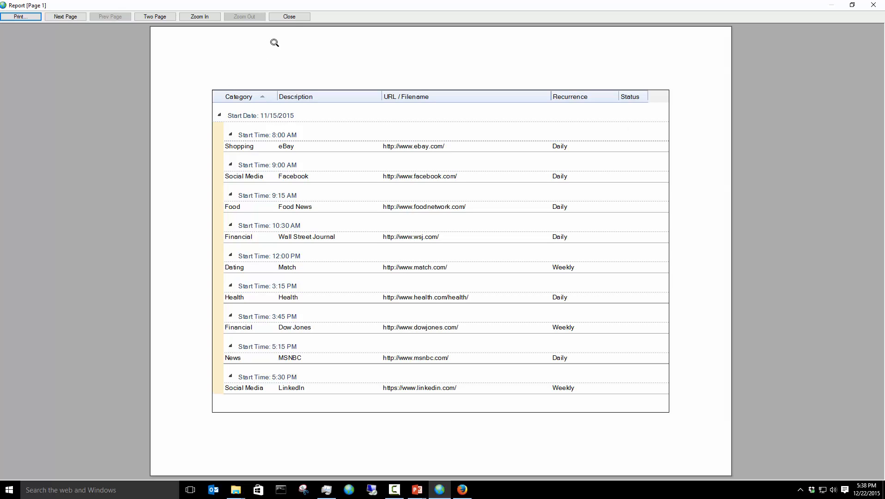
pyautogui.click(289, 17)
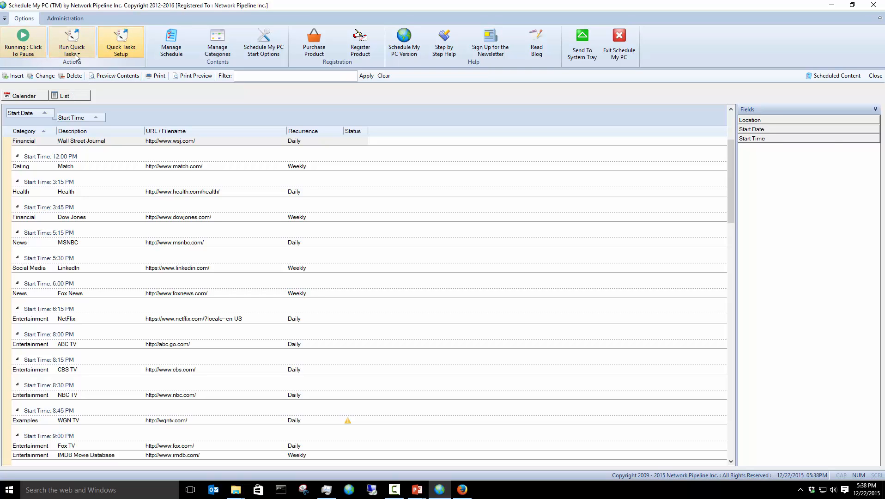
# Reopen the schedule in calendar view and show the week of December 27, 2015 - January 2, 2016.
pyautogui.click(171, 46)
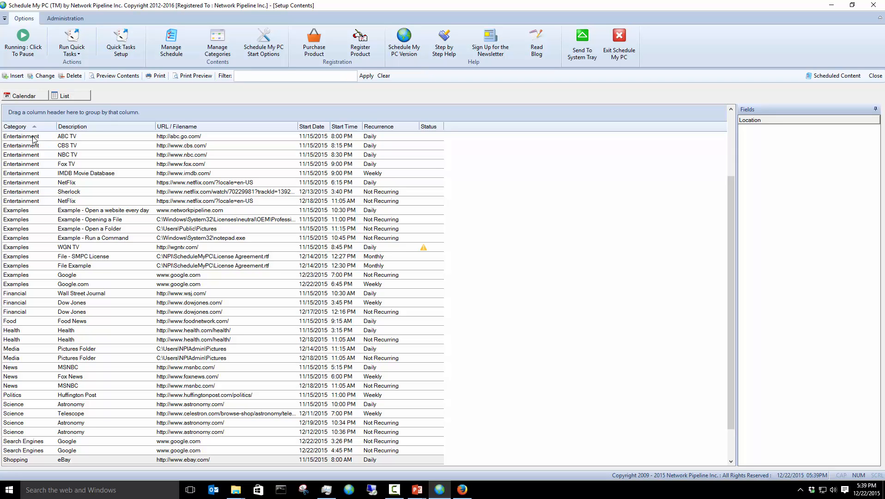
pyautogui.click(22, 97)
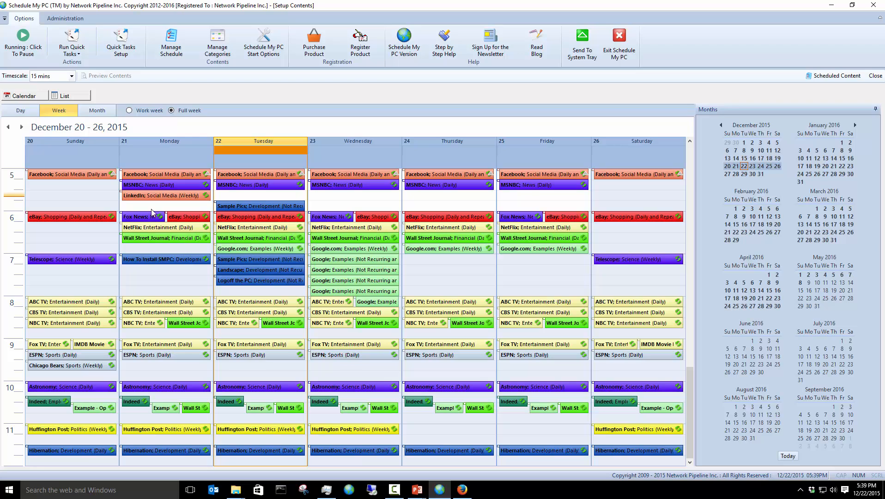
pyautogui.click(21, 126)
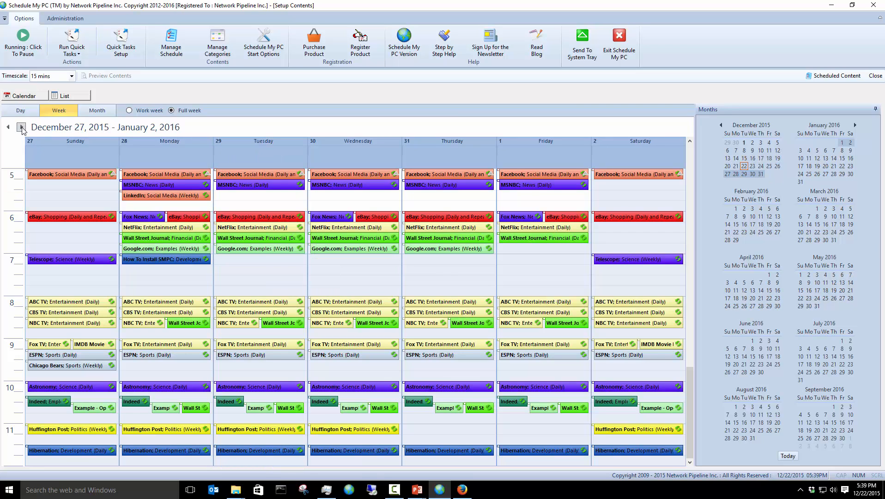
# Start a new scheduled content entry from Thursday the 31st with start date 12/31/2015 and start time 5:00PM.
pyautogui.doubleClick(452, 366)
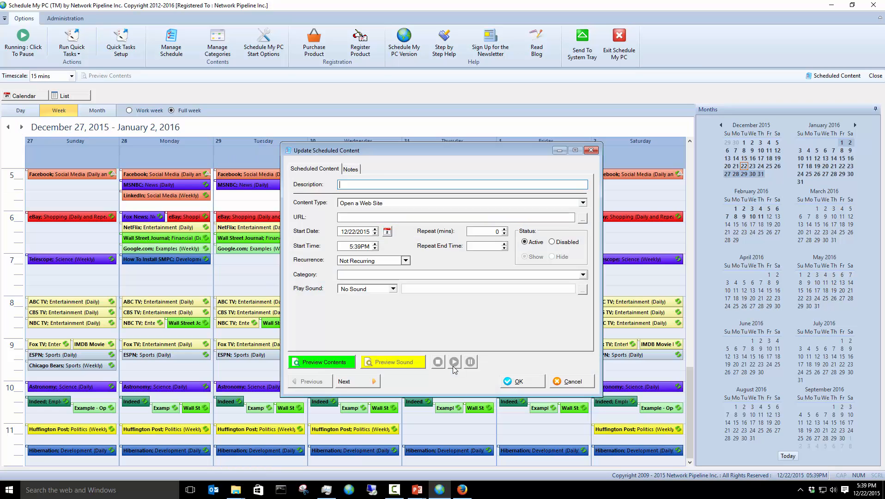
pyautogui.click(387, 231)
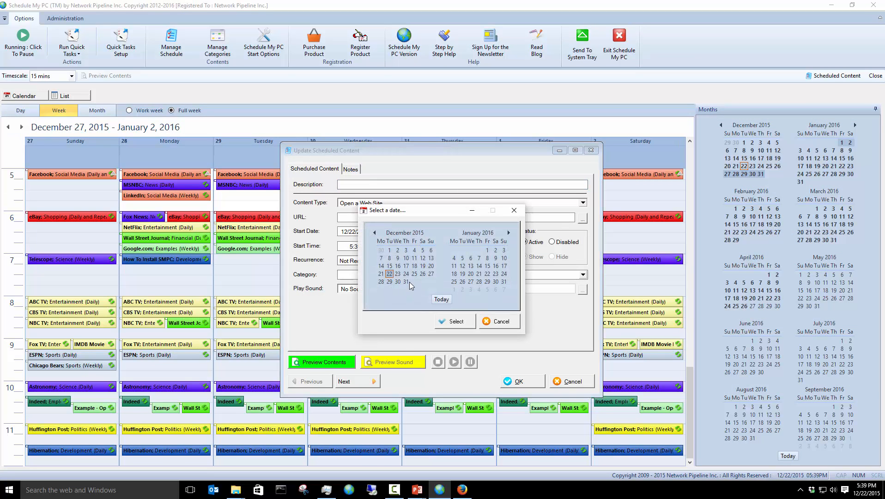
pyautogui.click(406, 281)
pyautogui.click(455, 321)
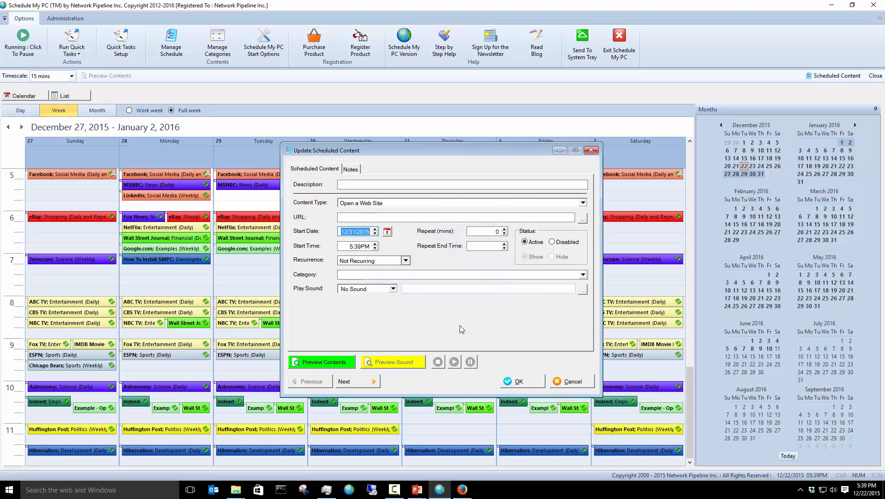
pyautogui.click(349, 247)
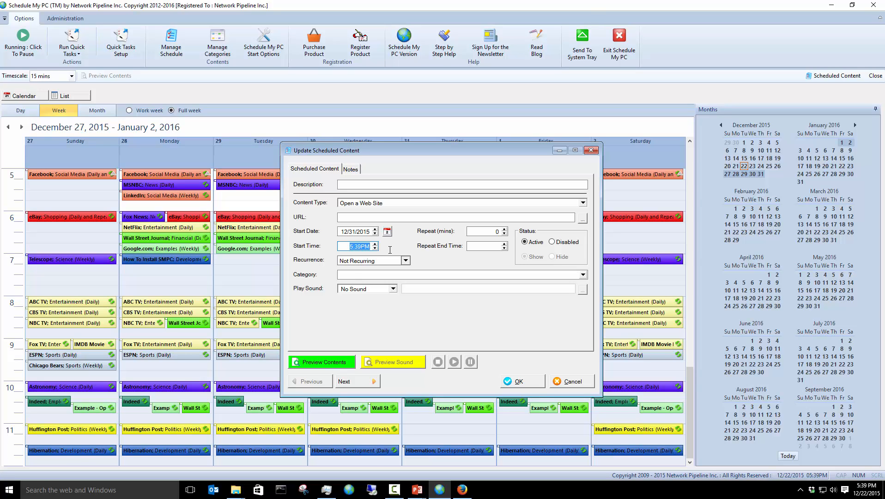
pyautogui.write('1700')
pyautogui.press('Tab')
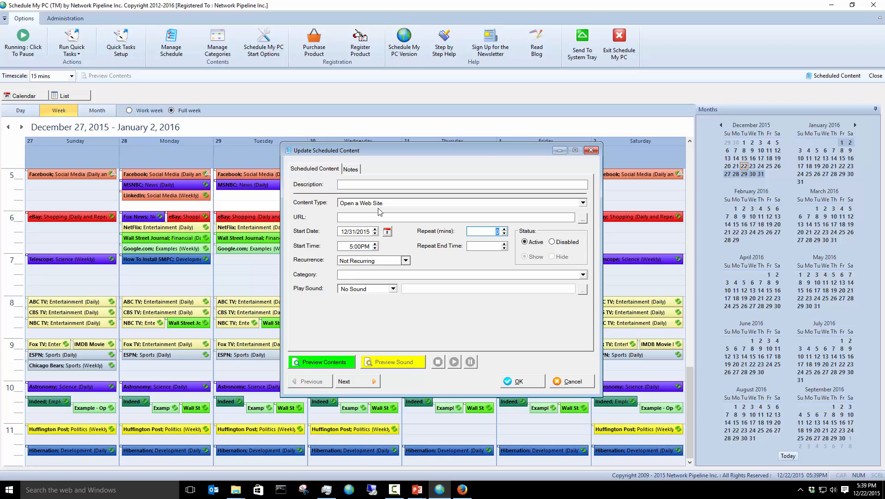
# Try the Monthly (Day) recurrence for the new entry and switch it to Monthly (Occurence).
pyautogui.click(405, 261)
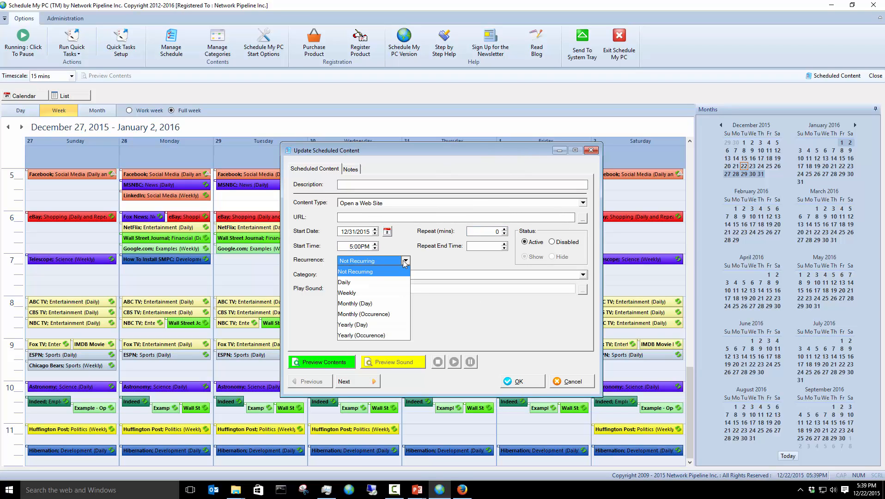
pyautogui.click(350, 303)
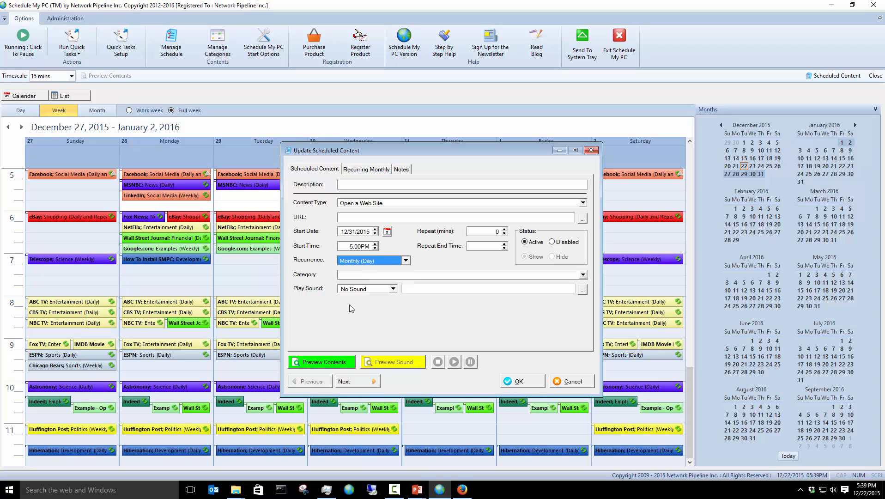
pyautogui.click(394, 261)
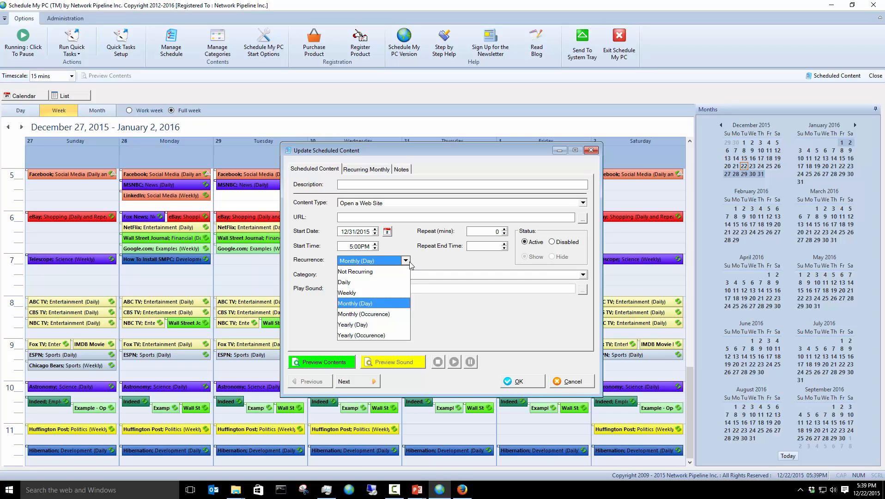
pyautogui.click(377, 314)
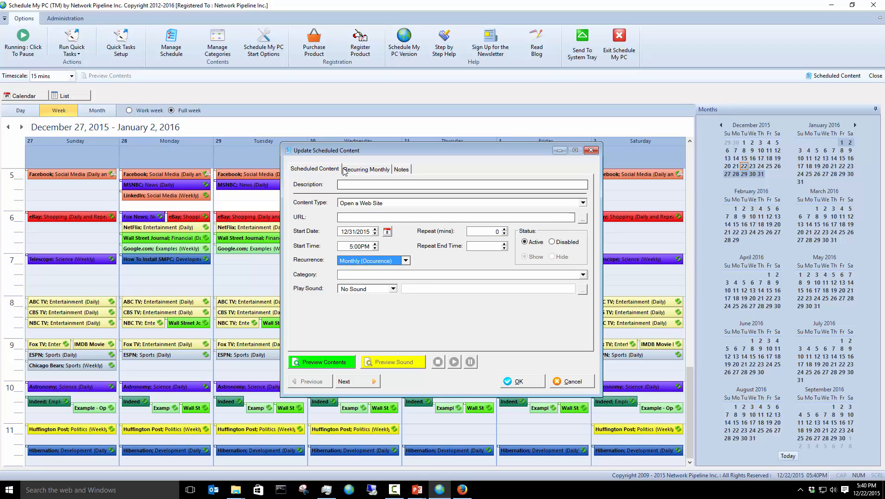
# Assign the Employment category to the new entry and change its content type to Open a File.
pyautogui.click(363, 274)
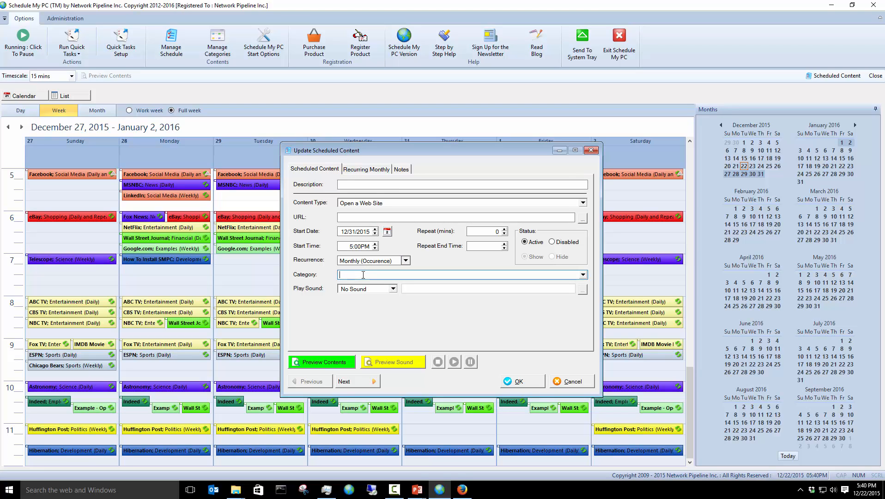
pyautogui.click(582, 275)
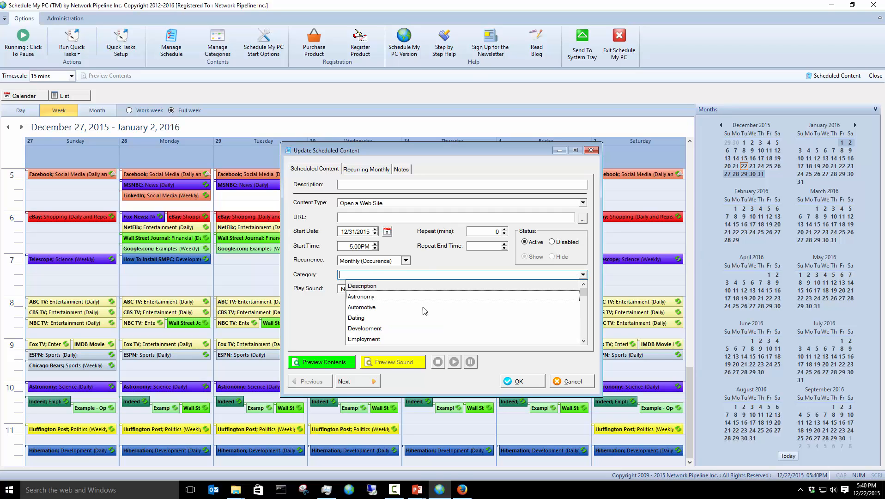
pyautogui.click(363, 340)
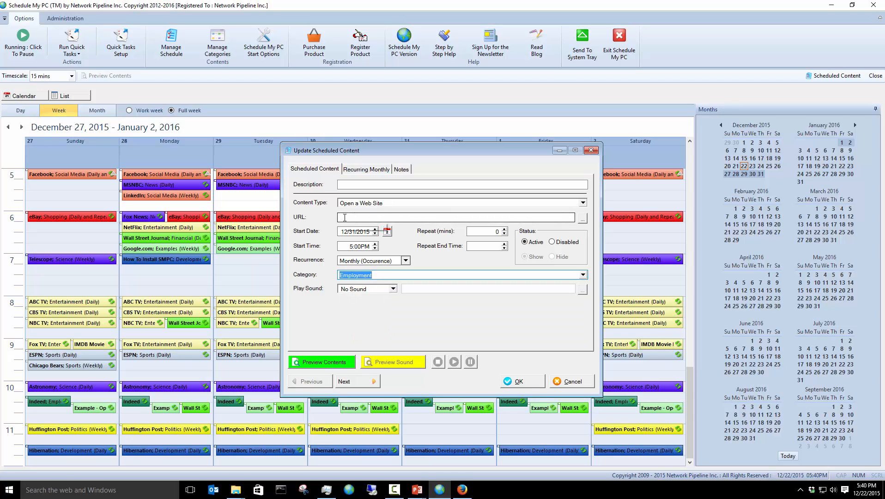
pyautogui.click(369, 206)
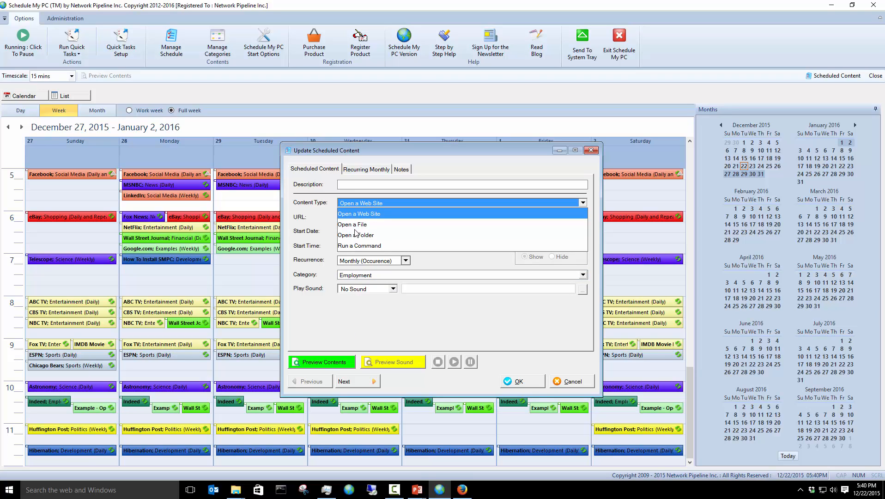
pyautogui.click(355, 224)
pyautogui.click(348, 184)
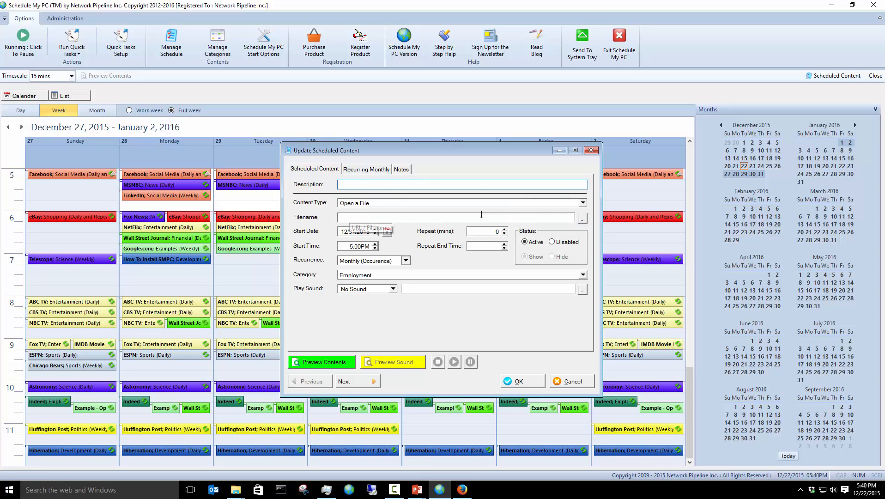
# Define the monthly recurrence by occurrence, on the last Sunday of every 3 months.
pyautogui.click(363, 379)
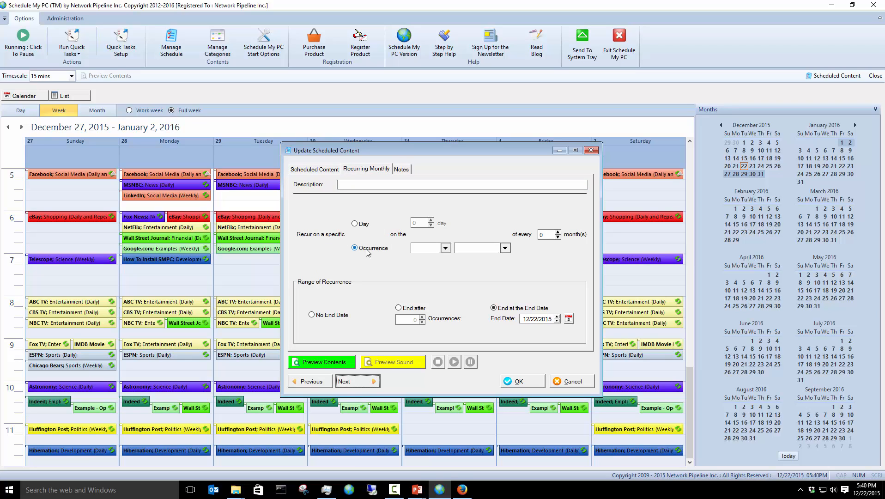
pyautogui.click(357, 224)
pyautogui.click(432, 226)
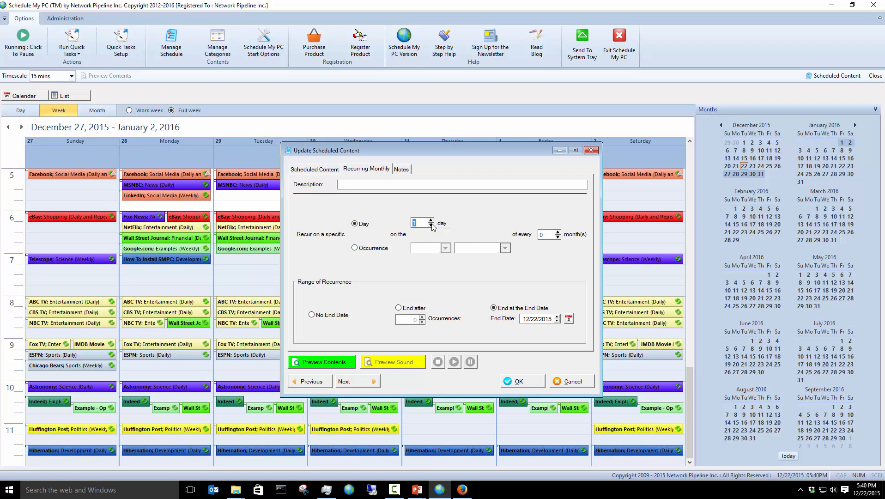
pyautogui.click(355, 248)
pyautogui.click(445, 248)
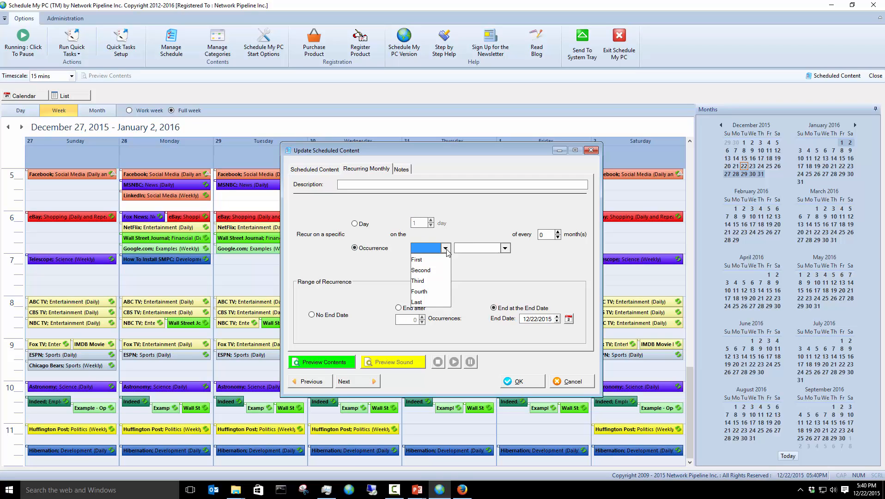
pyautogui.click(424, 302)
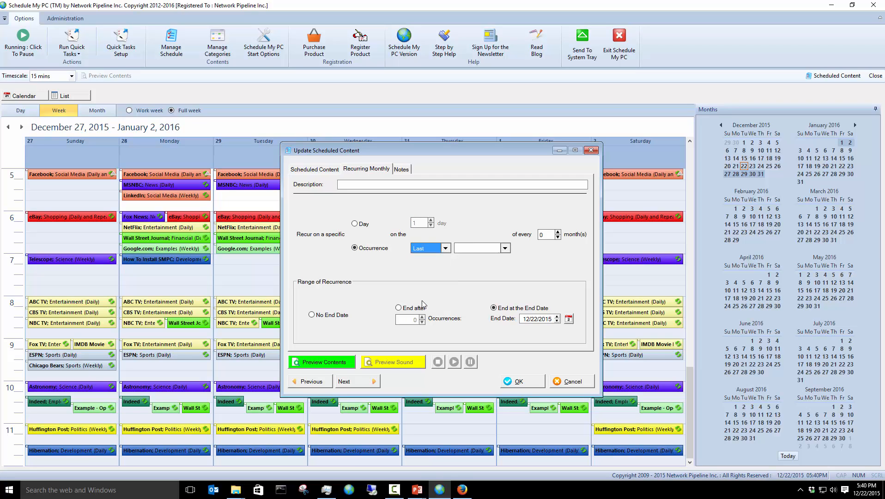
pyautogui.click(505, 248)
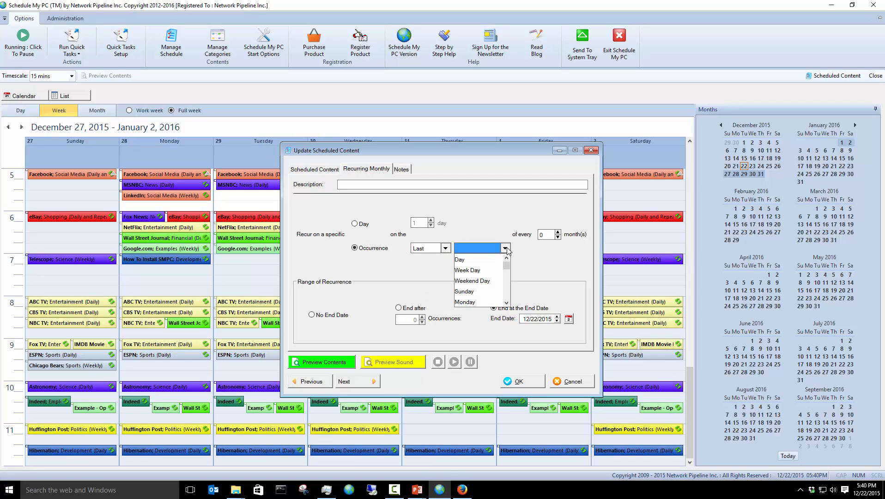
pyautogui.click(475, 292)
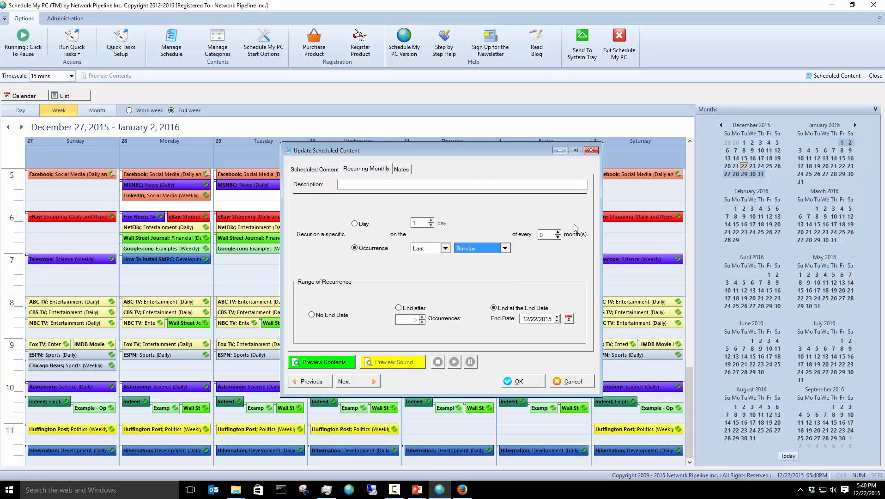
pyautogui.click(558, 232)
pyautogui.click(558, 232)
pyautogui.click(558, 232)
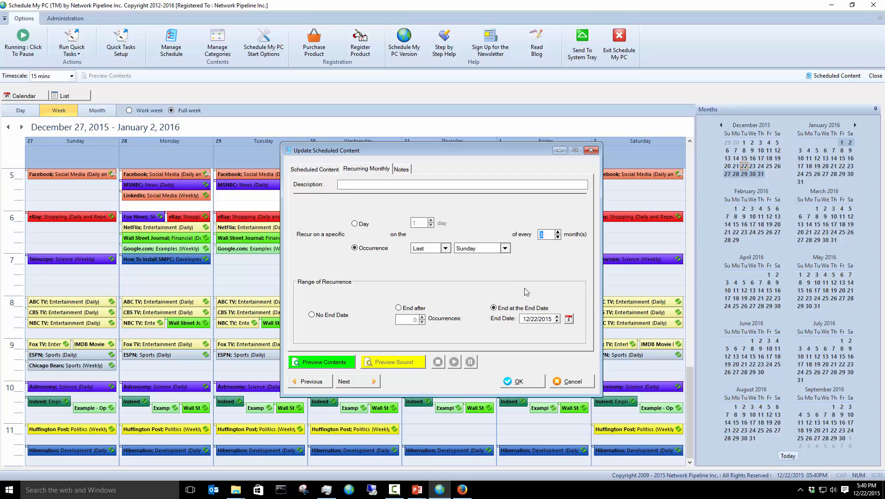
# Set the recurrence end date to 12/22/2018 and discard the new entry without saving.
pyautogui.click(552, 319)
pyautogui.click(560, 385)
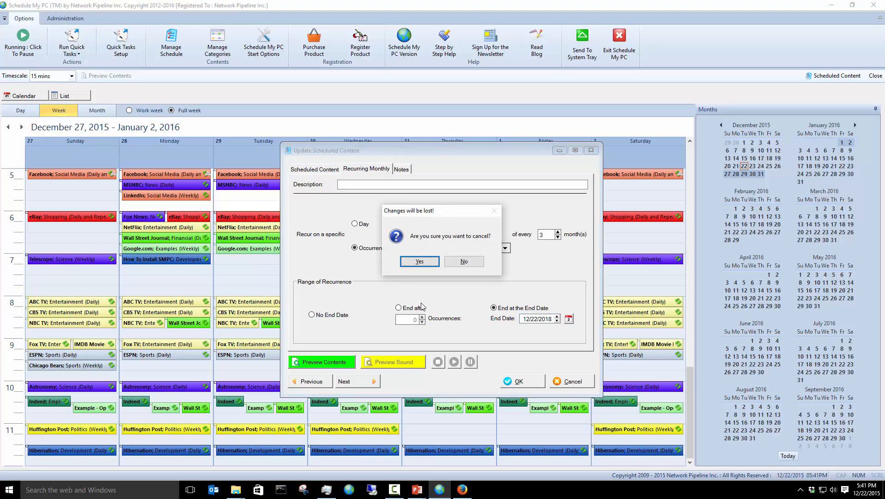
pyautogui.click(410, 262)
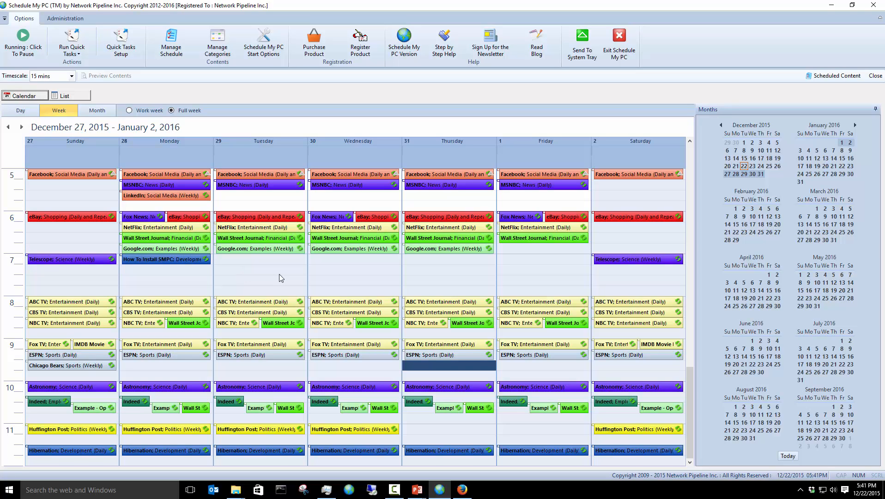
# Start a new web site entry with description UPS and URL ups.com, and try to preview its contents.
pyautogui.doubleClick(335, 272)
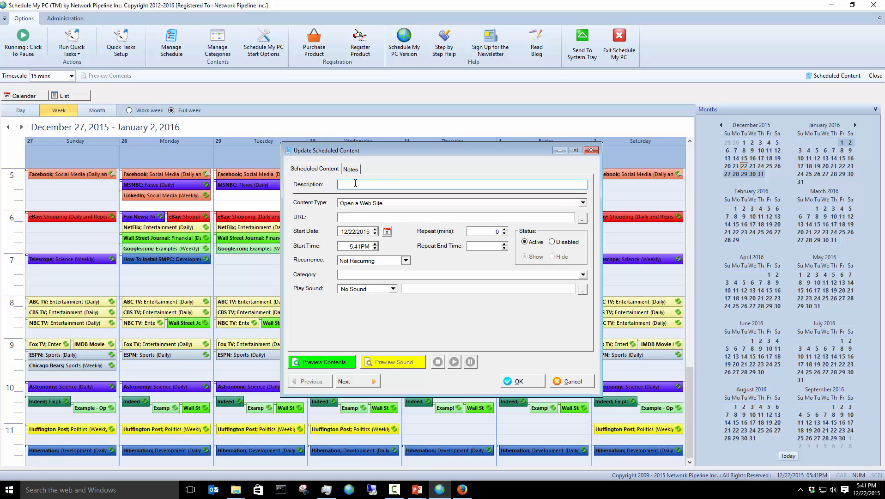
pyautogui.write('UPS')
pyautogui.click(384, 216)
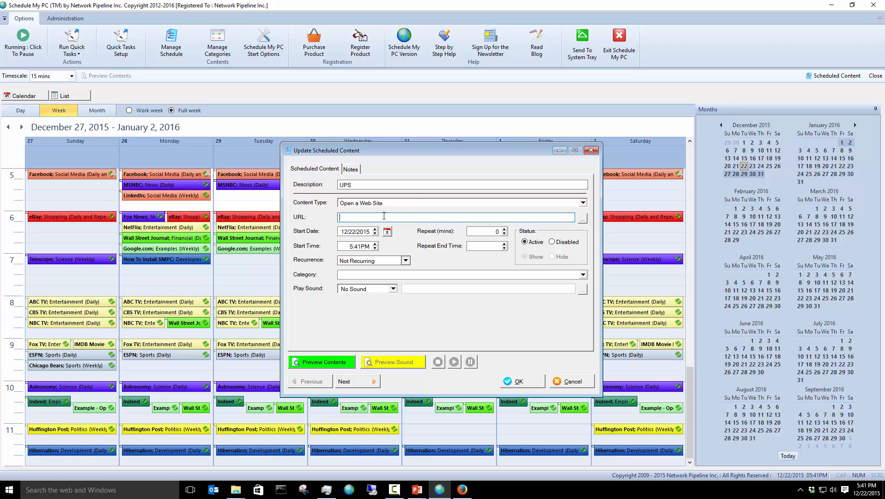
pyautogui.write('ups.com')
pyautogui.click(308, 362)
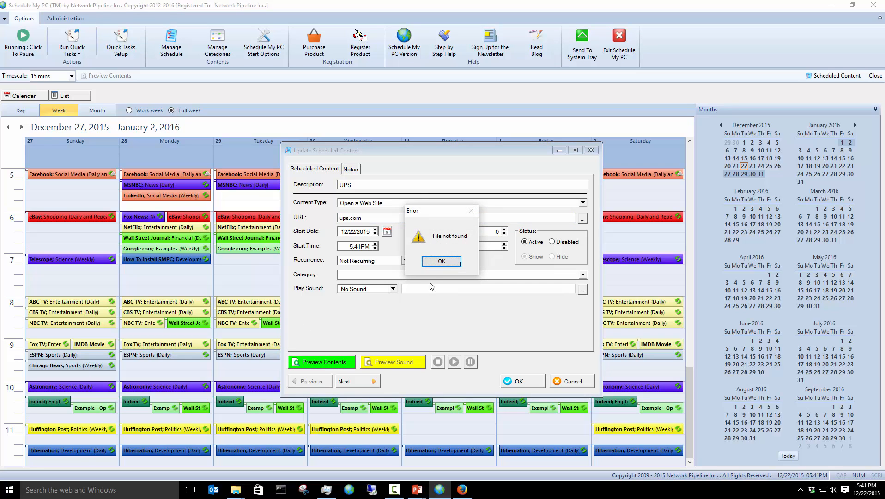
pyautogui.click(437, 261)
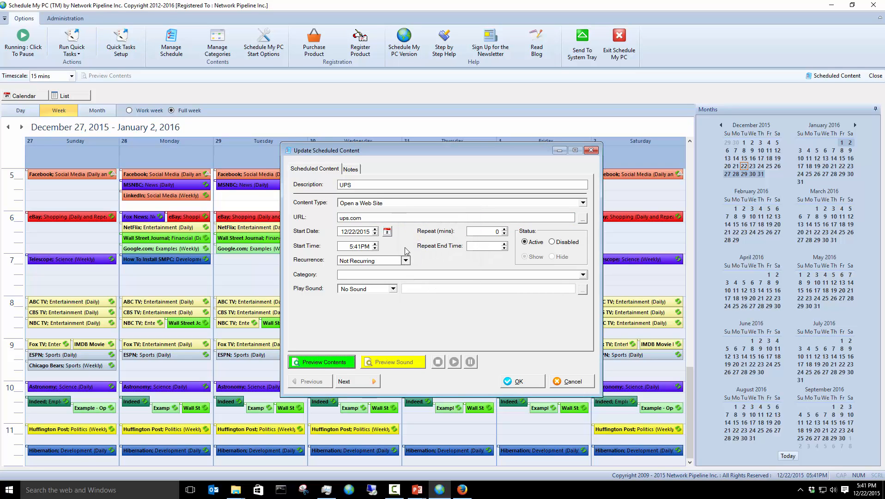
pyautogui.click(339, 218)
pyautogui.write('www')
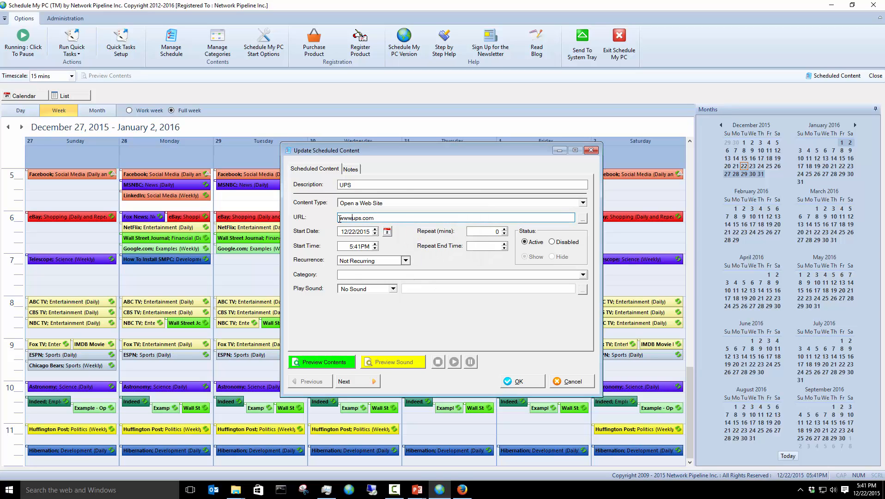
pyautogui.write('.')
pyautogui.click(320, 362)
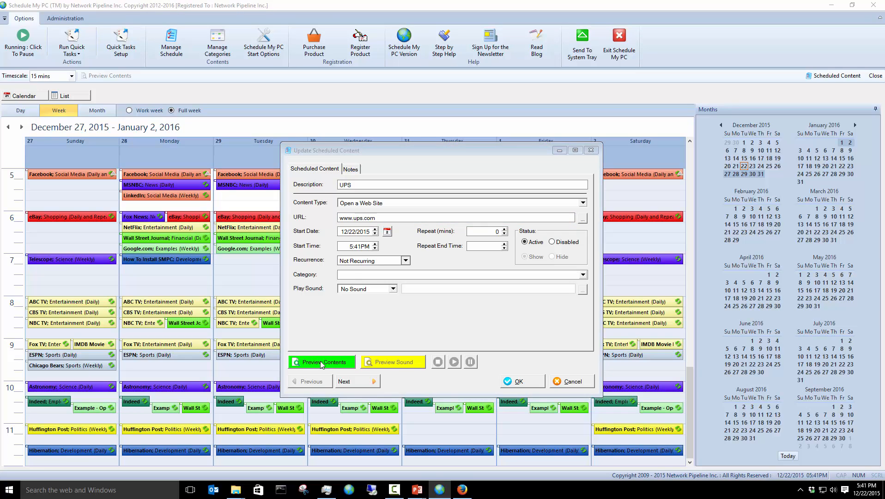
# Preview the UPS entry's web page with the existing browser tabs kept open, and enter the site for United States - English.
pyautogui.click(313, 362)
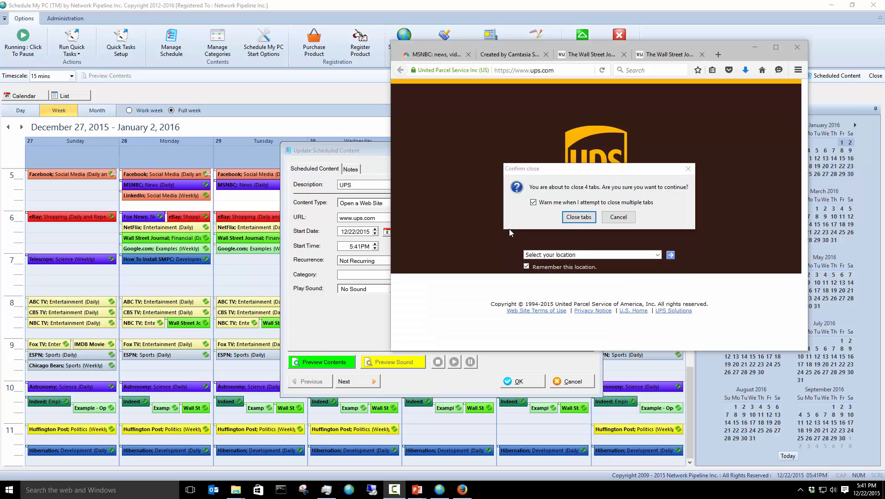
pyautogui.click(619, 218)
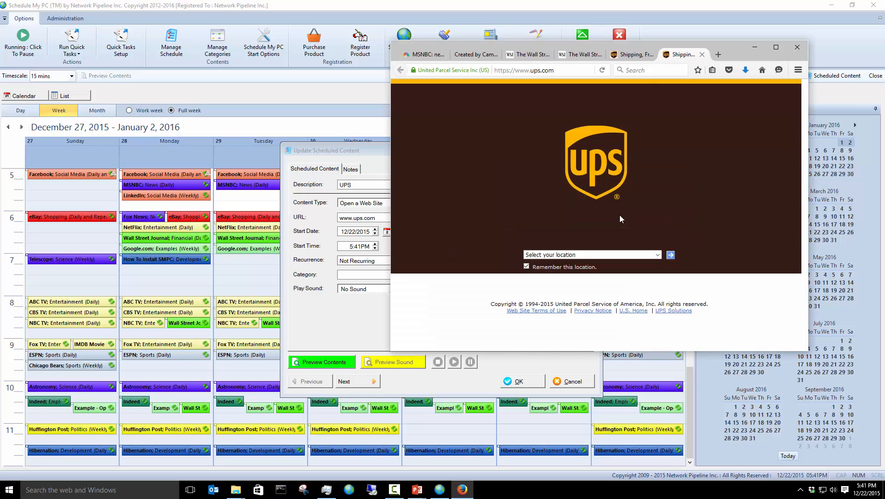
pyautogui.click(573, 254)
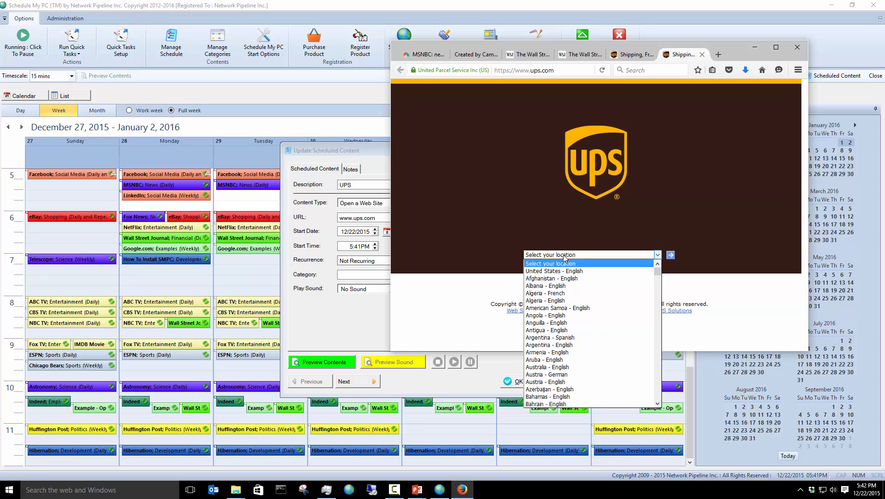
pyautogui.click(551, 271)
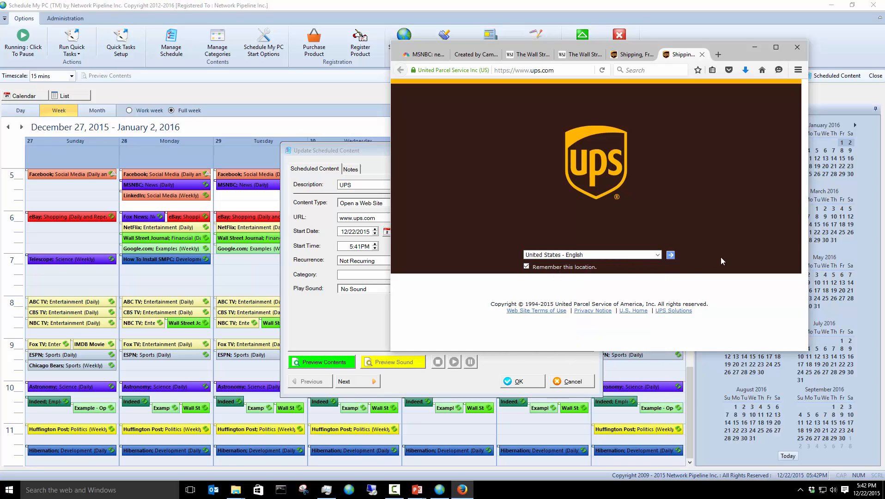
pyautogui.click(670, 255)
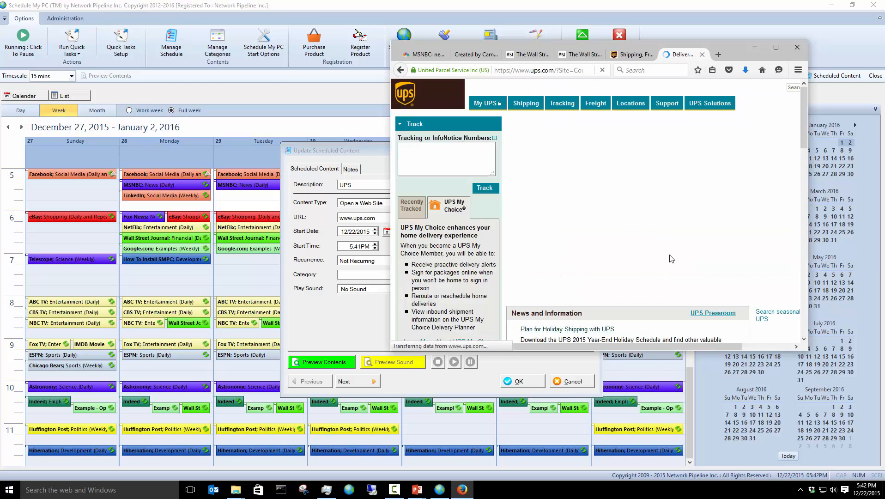
# Look up a made-up tracking number on the UPS home page.
pyautogui.click(420, 152)
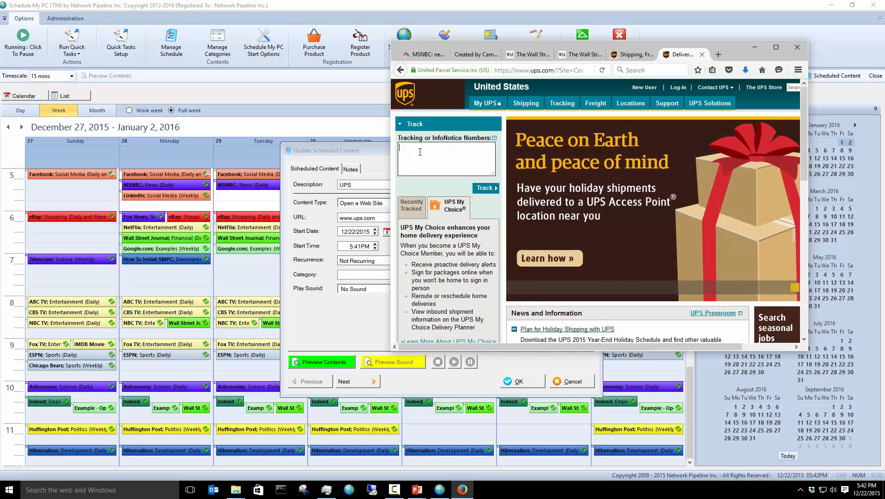
pyautogui.write('z5465451323546464351')
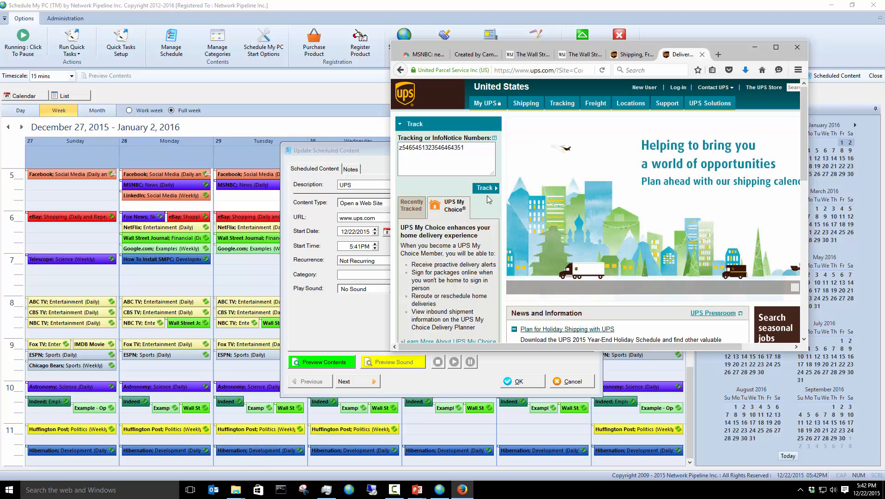
pyautogui.click(486, 188)
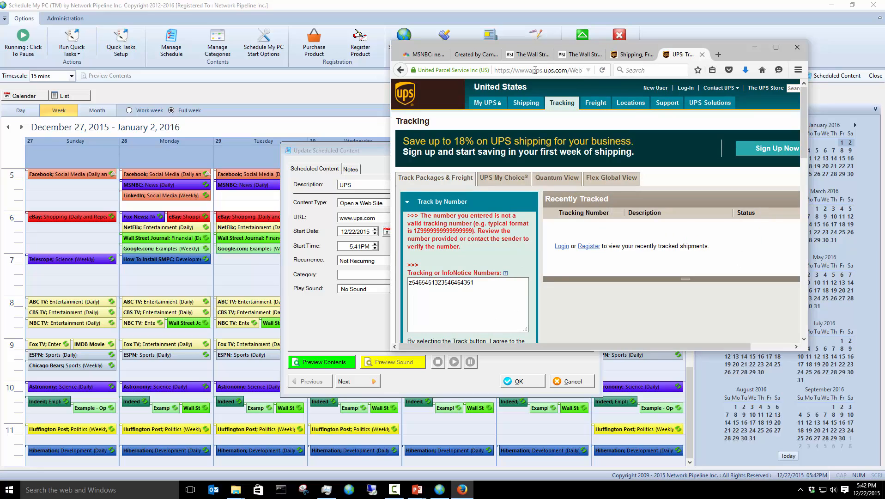
# Maximize the browser window and copy the web address of the UPS tracking page.
pyautogui.doubleClick(568, 48)
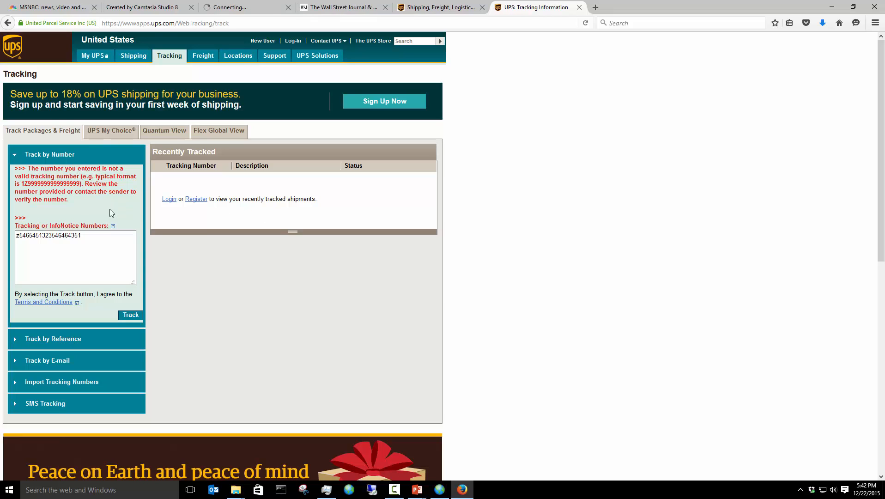
pyautogui.click(83, 237)
pyautogui.click(267, 23)
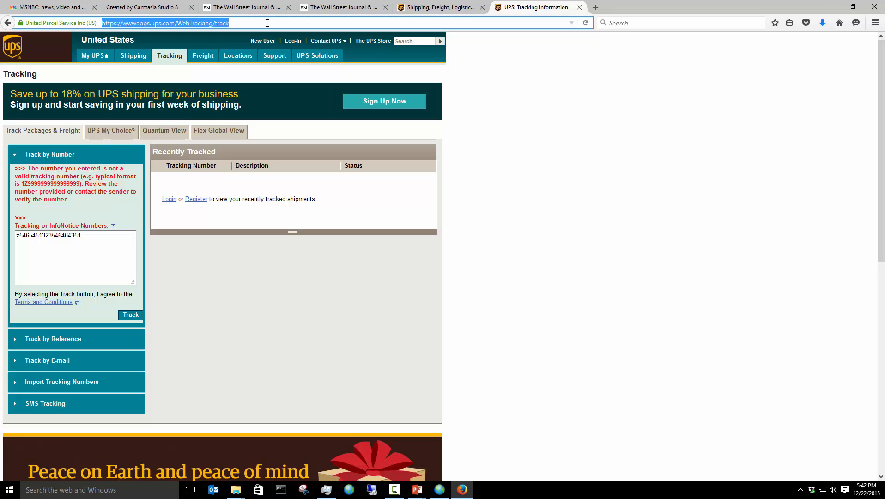
pyautogui.rightClick(201, 24)
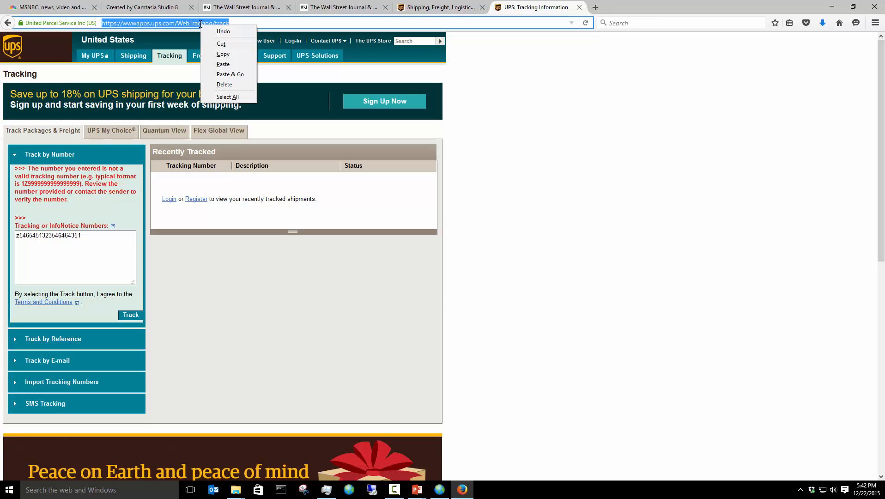
pyautogui.click(218, 54)
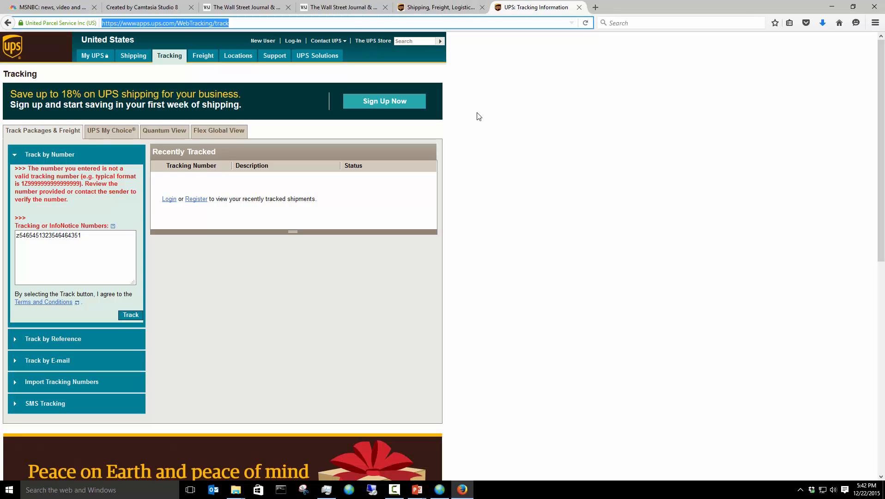
pyautogui.click(439, 490)
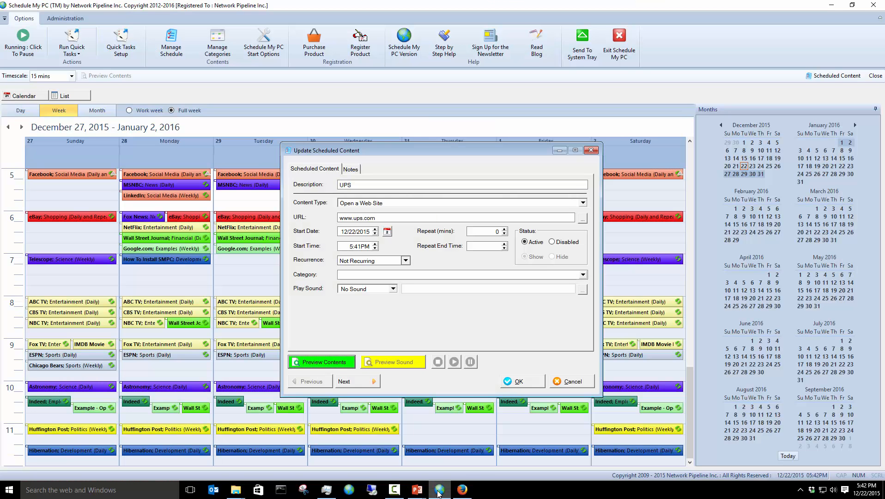
pyautogui.click(388, 217)
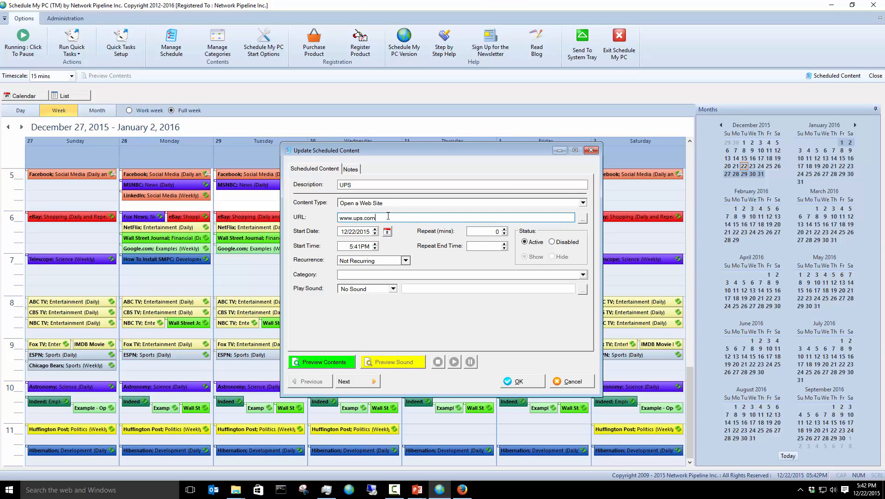
pyautogui.hotkey('ctrl', 'a')
pyautogui.hotkey('ctrl', 'v')
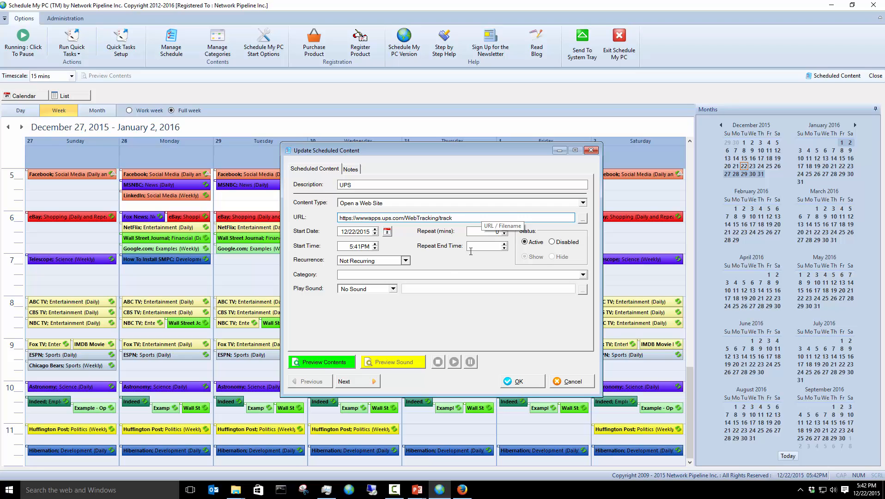
pyautogui.click(572, 389)
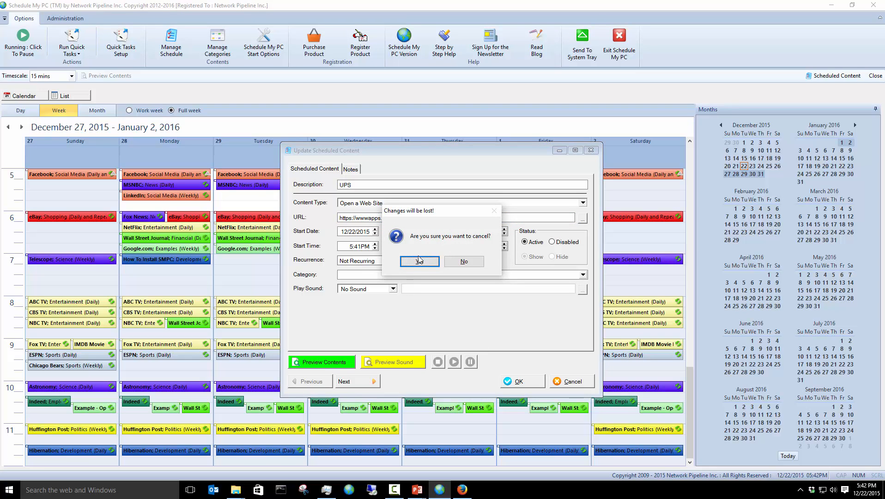
pyautogui.click(421, 261)
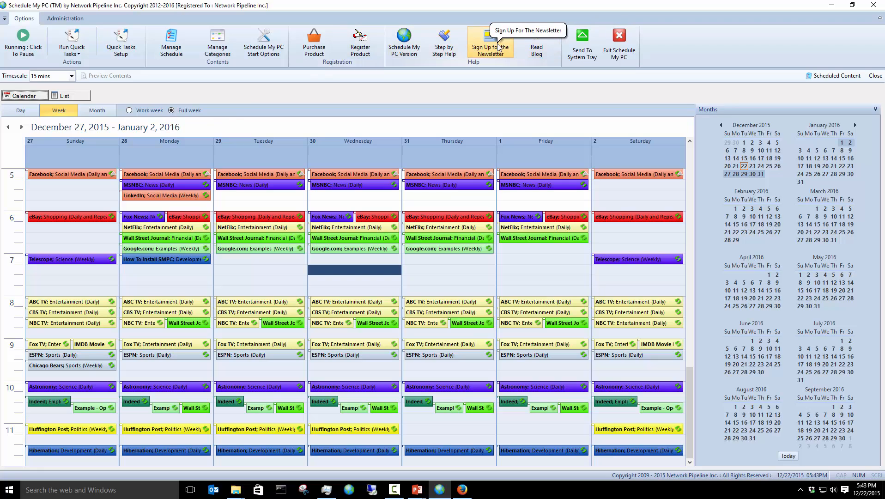
# Open the blog window and follow its link to the Schedule My PC Official Blog.
pyautogui.click(537, 51)
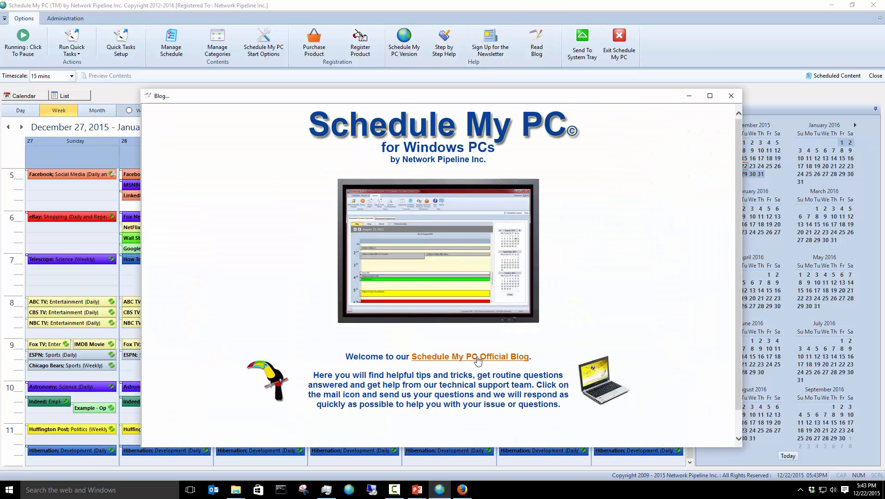
pyautogui.click(478, 358)
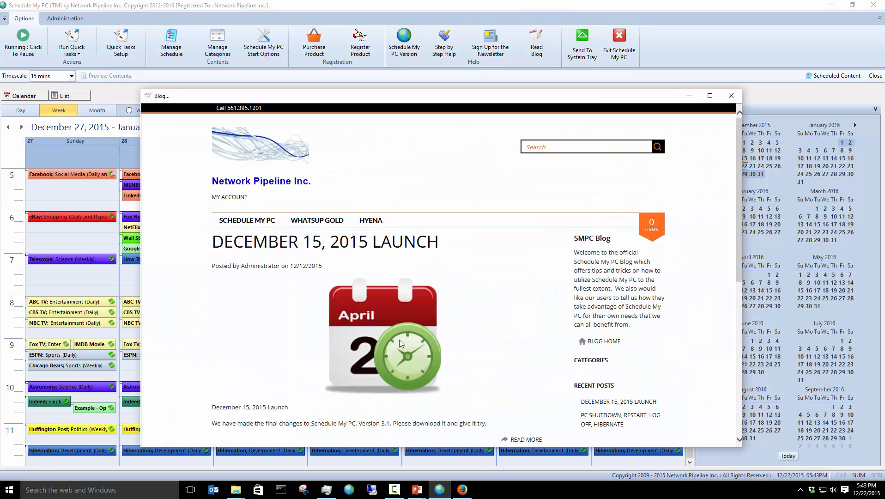